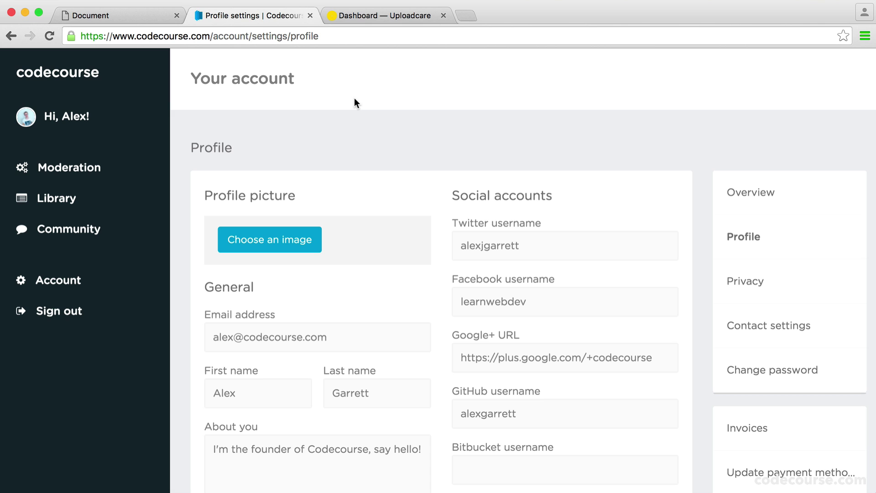
Try the Choose an image dialog's link option, close it, then drop an image onto the upload zone.
{"action": "left_click", "coordinate": [276, 242]}
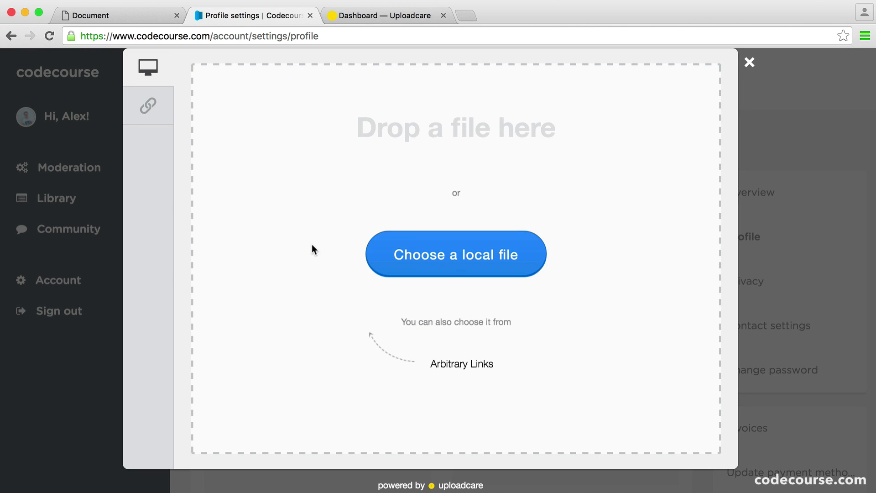
{"action": "left_click", "coordinate": [155, 112]}
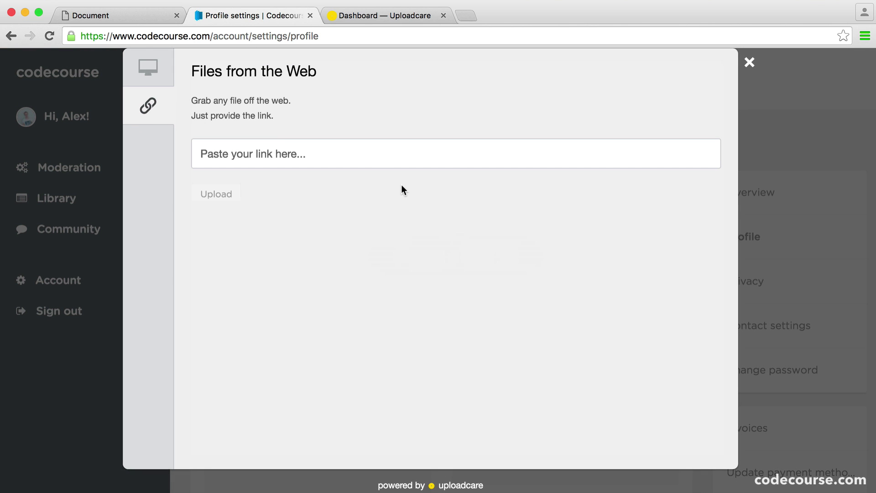
{"action": "left_click", "coordinate": [749, 62]}
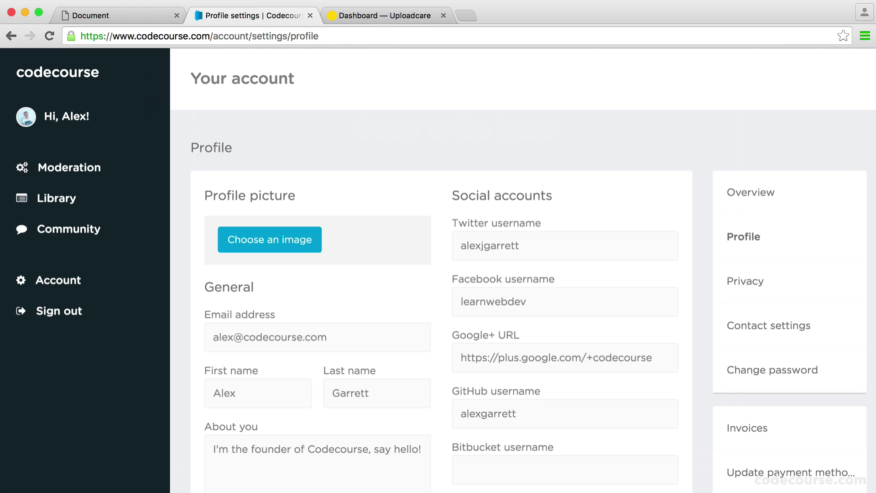
{"action": "left_click_drag", "start_coordinate": [483, 332], "coordinate": [369, 249]}
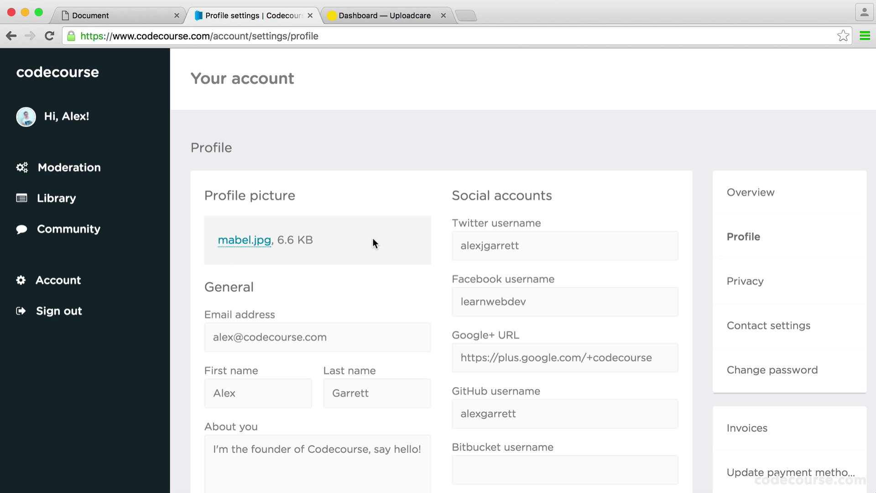
Close the Codecourse profile settings tab and go back to the Uploadcare dashboard tab.
{"action": "left_click", "coordinate": [310, 16]}
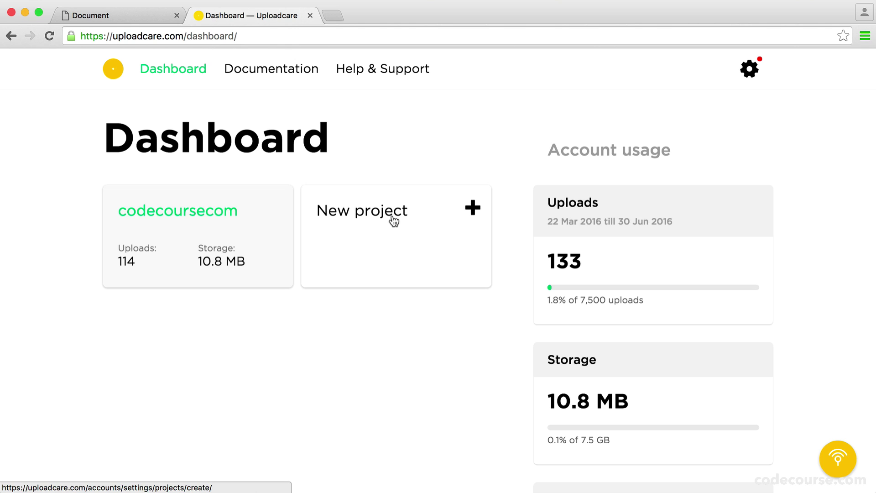
{"action": "left_click", "coordinate": [102, 15]}
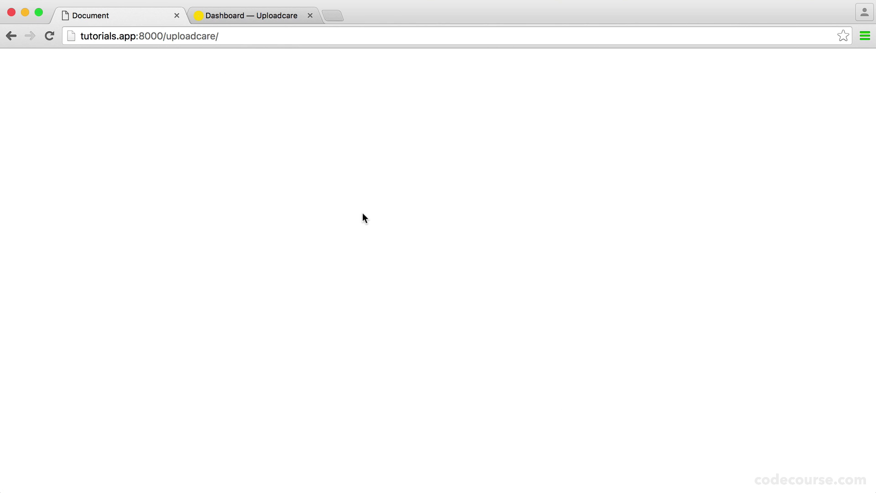
{"action": "left_click", "coordinate": [270, 16]}
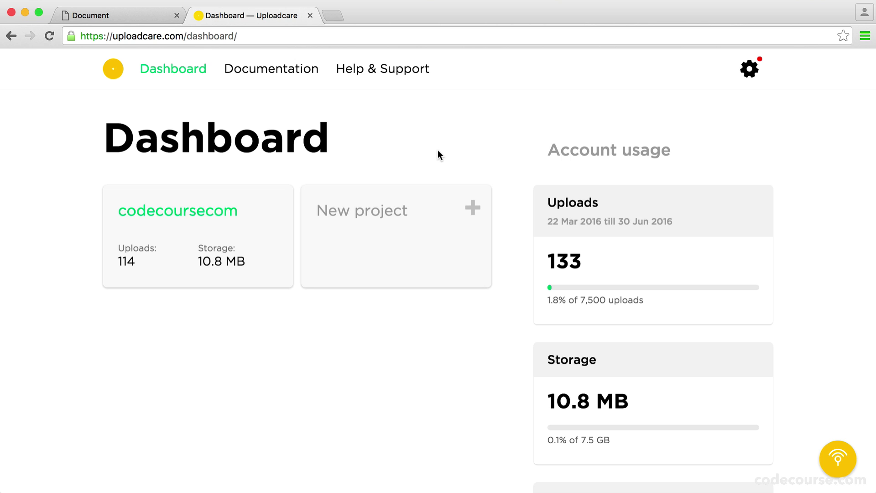
Create a new Uploadcare project named website.
{"action": "left_click", "coordinate": [411, 237]}
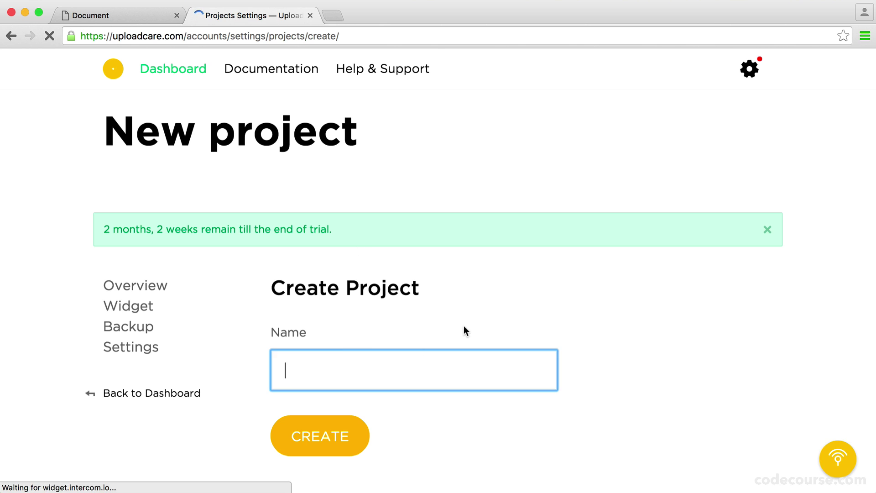
{"action": "scroll", "coordinate": [464, 325], "scroll_direction": "down", "scroll_amount": 2}
{"action": "type", "text": "website"}
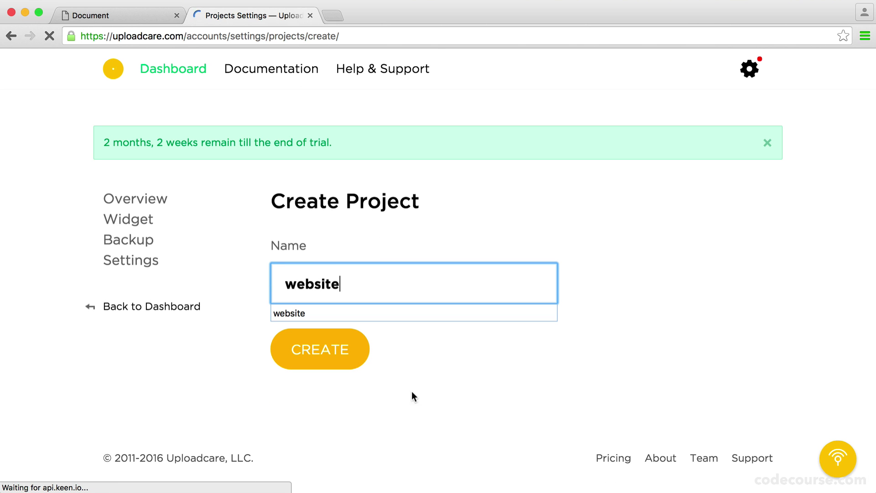
{"action": "left_click", "coordinate": [313, 351]}
Highlight the new project's zero files-stored count on its overview.
{"action": "scroll", "coordinate": [483, 370], "scroll_direction": "down", "scroll_amount": 5}
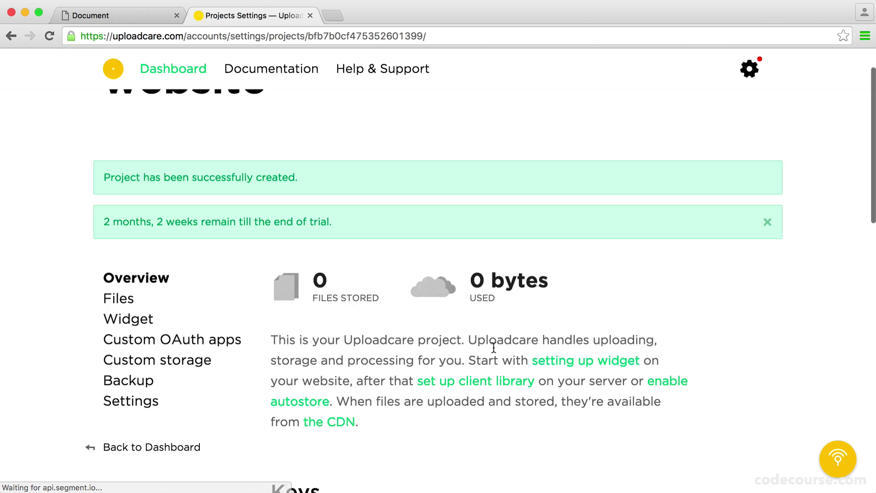
{"action": "scroll", "coordinate": [501, 346], "scroll_direction": "up", "scroll_amount": 3}
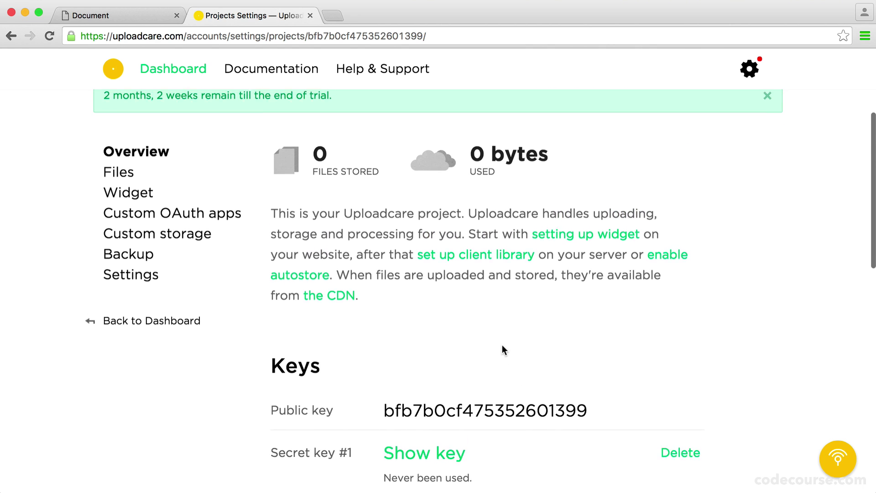
{"action": "double_click", "coordinate": [333, 179]}
{"action": "left_click_drag", "start_coordinate": [361, 181], "coordinate": [633, 182]}
{"action": "left_click", "coordinate": [634, 189]}
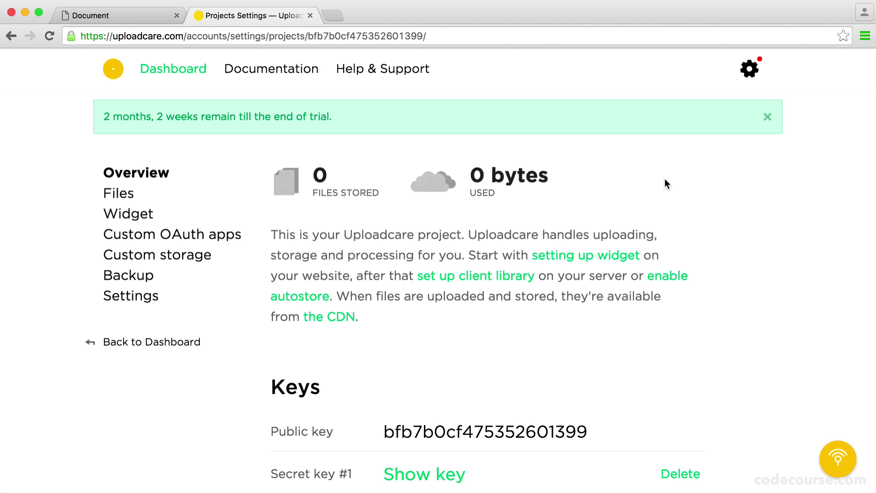
Scroll to the Keys section and highlight the website project's public key.
{"action": "scroll", "coordinate": [576, 284], "scroll_direction": "down", "scroll_amount": 5}
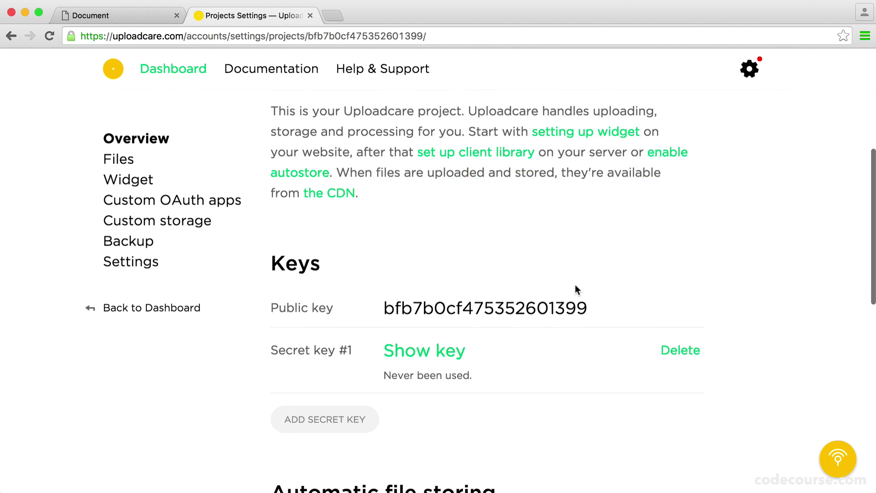
{"action": "left_click_drag", "start_coordinate": [383, 281], "coordinate": [604, 279]}
{"action": "left_click", "coordinate": [622, 280]}
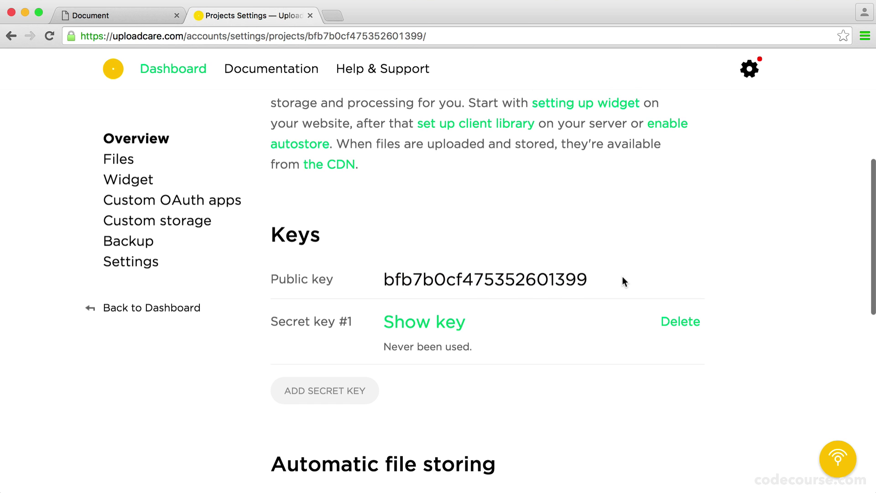
{"action": "scroll", "coordinate": [623, 281], "scroll_direction": "down", "scroll_amount": 1}
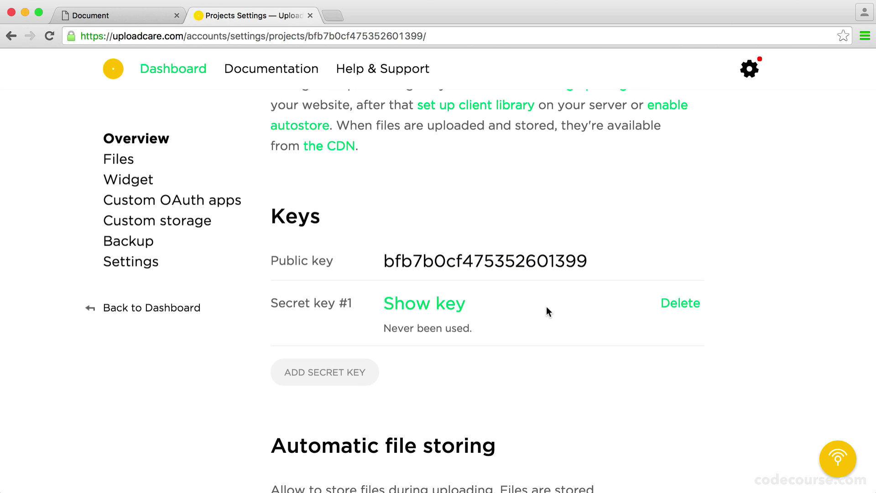
{"action": "double_click", "coordinate": [423, 260]}
{"action": "left_click", "coordinate": [519, 217]}
{"action": "double_click", "coordinate": [528, 261]}
{"action": "left_click", "coordinate": [527, 231]}
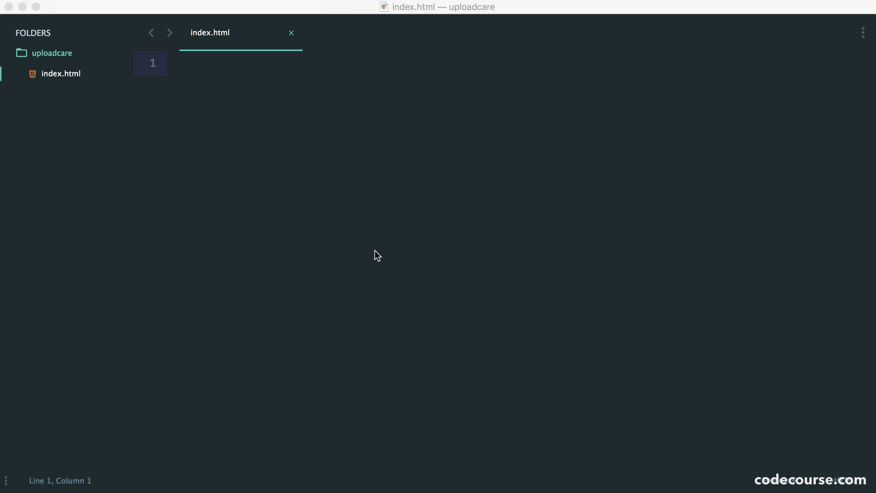
Expand html:5 into an HTML5 boilerplate in index.html and reindent the head and body.
{"action": "left_click", "coordinate": [361, 218]}
{"action": "key", "text": "super+s"}
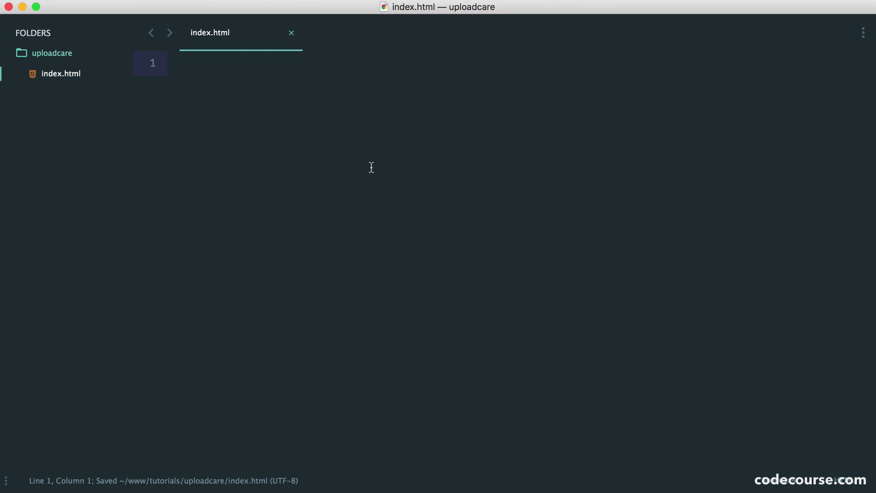
{"action": "type", "text": "html:5"}
{"action": "key", "text": "Tab"}
{"action": "left_click_drag", "start_coordinate": [248, 260], "coordinate": [163, 128]}
{"action": "key", "text": "Tab"}
{"action": "left_click", "coordinate": [295, 137]}
{"action": "left_click", "coordinate": [313, 235]}
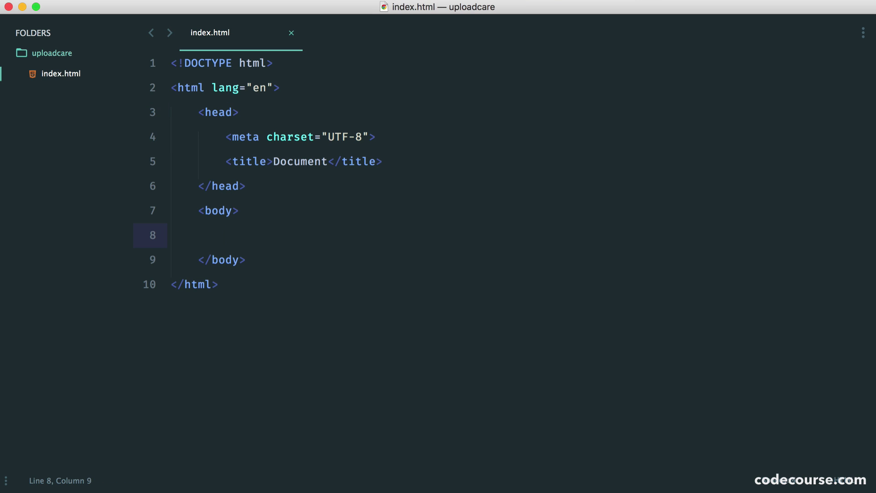
{"action": "key", "text": "super+s"}
Add an empty script element with a src attribute inside the body.
{"action": "key", "text": "Return"}
{"action": "type", "text": "s"}
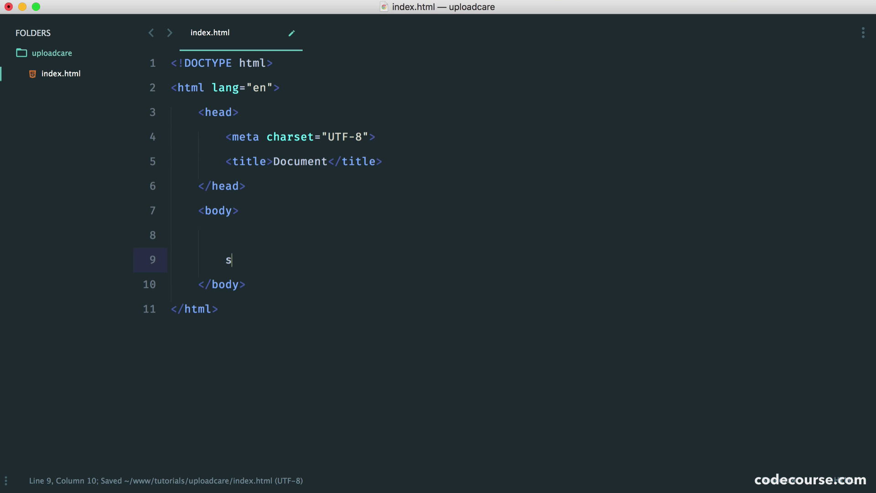
{"action": "type", "text": "cript"}
{"action": "key", "text": "Tab"}
{"action": "key", "text": "Left"}
{"action": "type", "text": "src"}
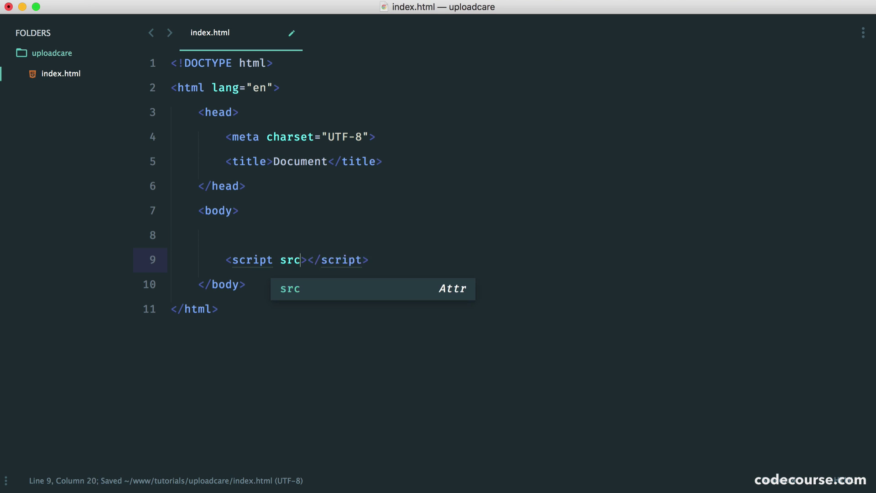
{"action": "key", "text": "Tab"}
{"action": "key", "text": "super+s"}
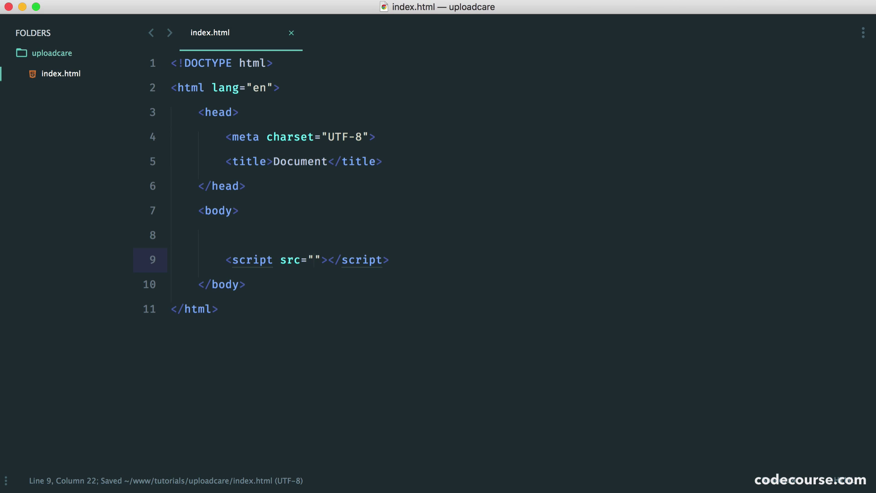
Set the script src to //ucarecdn.com/widget/2.8.2/uploadcare/uploadcare.full.min.js and save.
{"action": "type", "text": "//"}
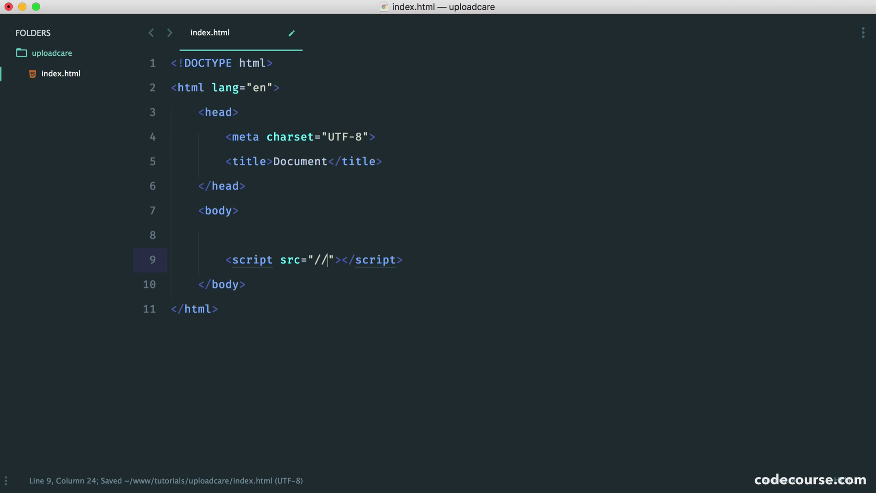
{"action": "type", "text": "uc"}
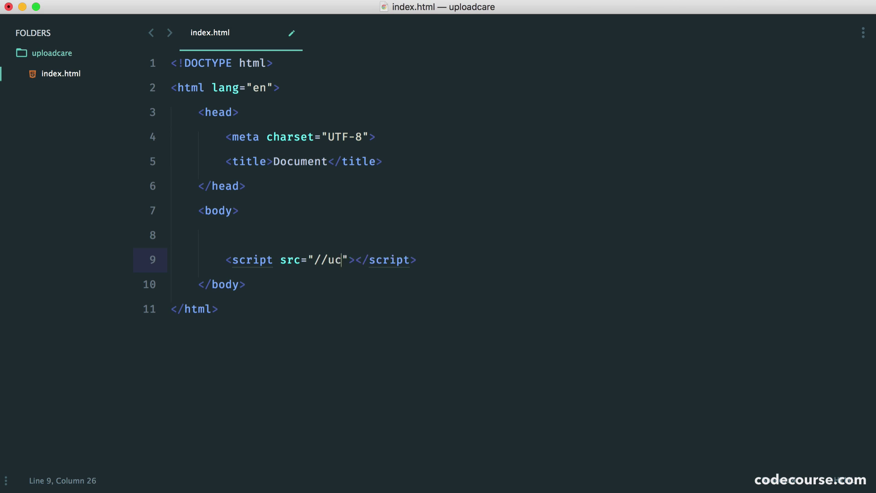
{"action": "type", "text": "arecdn.com/"}
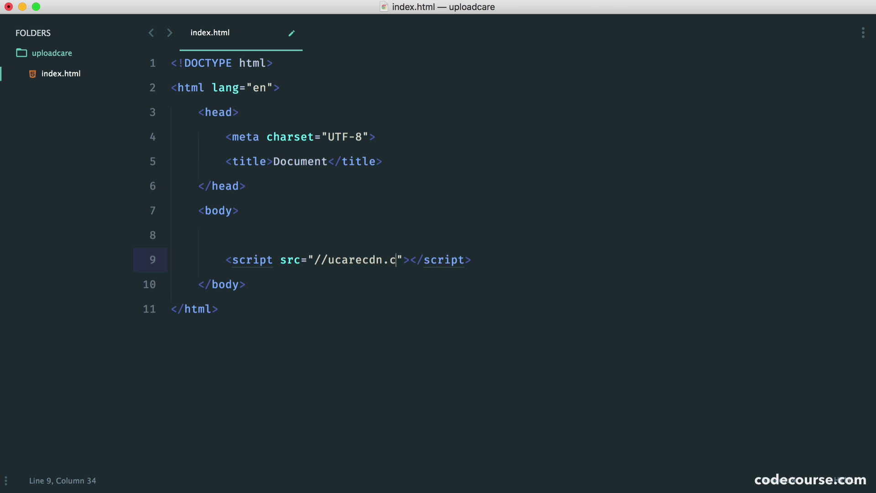
{"action": "type", "text": "widget/"}
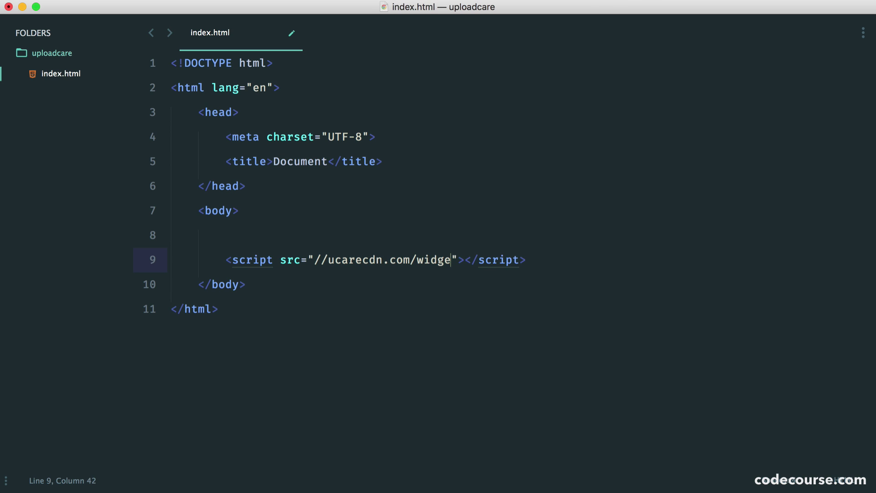
{"action": "key", "text": "super+s"}
{"action": "type", "text": "2.8.2"}
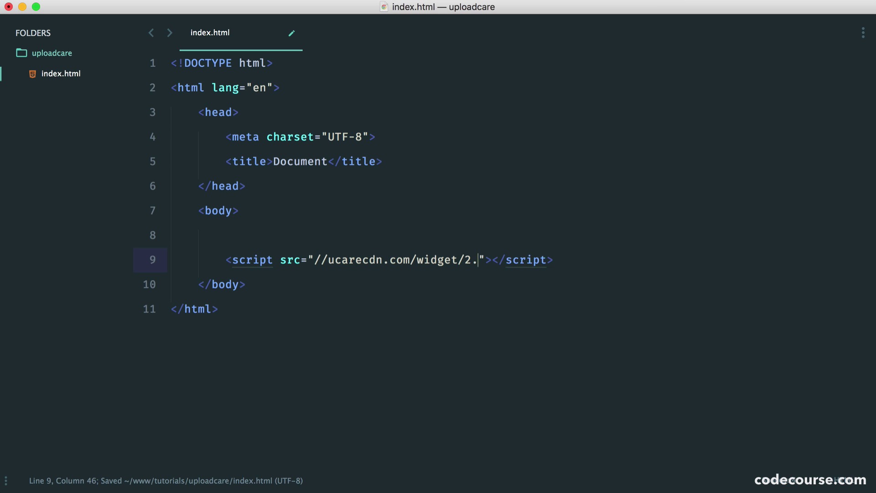
{"action": "key", "text": "super+s"}
{"action": "type", "text": "/"}
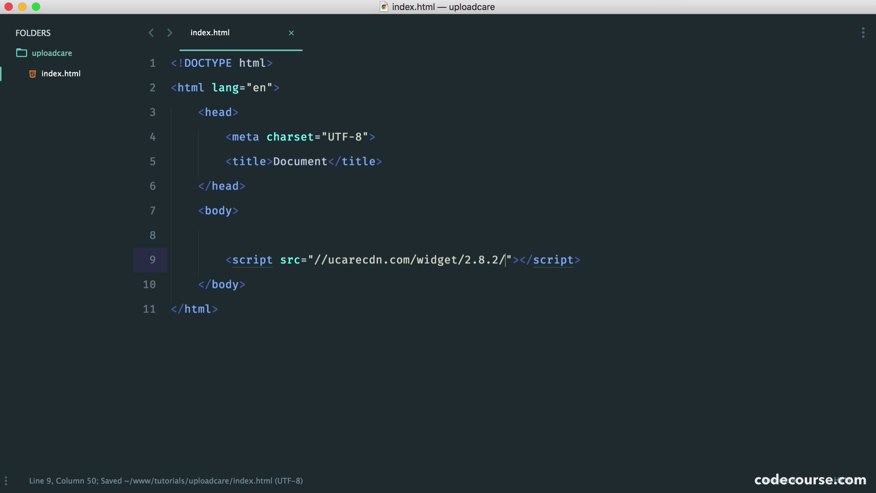
{"action": "type", "text": "uploadcare/"}
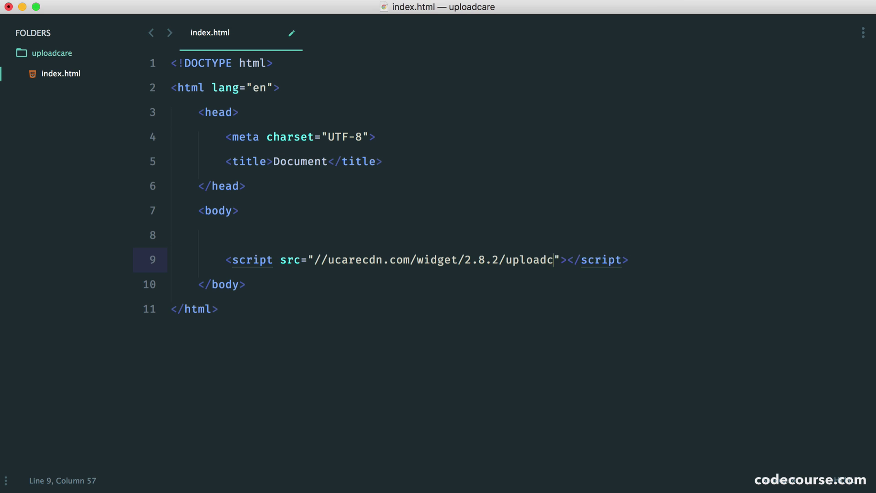
{"action": "key", "text": "super+s"}
{"action": "type", "text": "uploadcare/upload"}
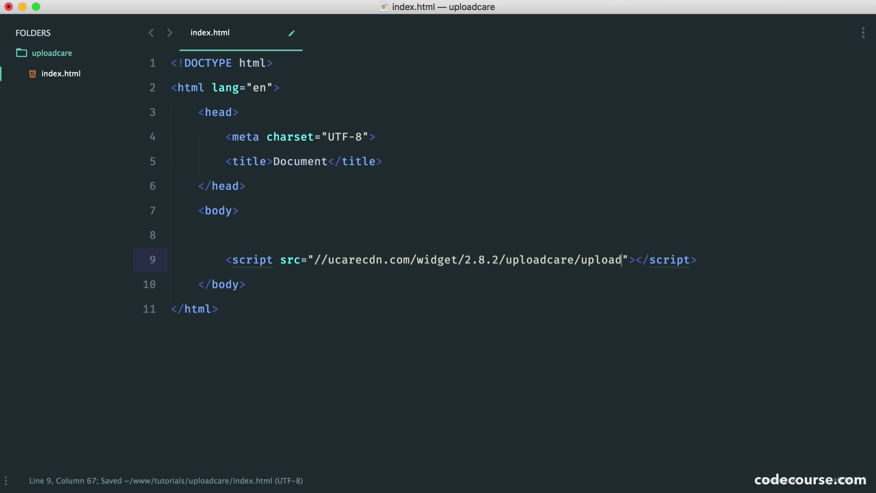
{"action": "type", "text": "e.full.min."}
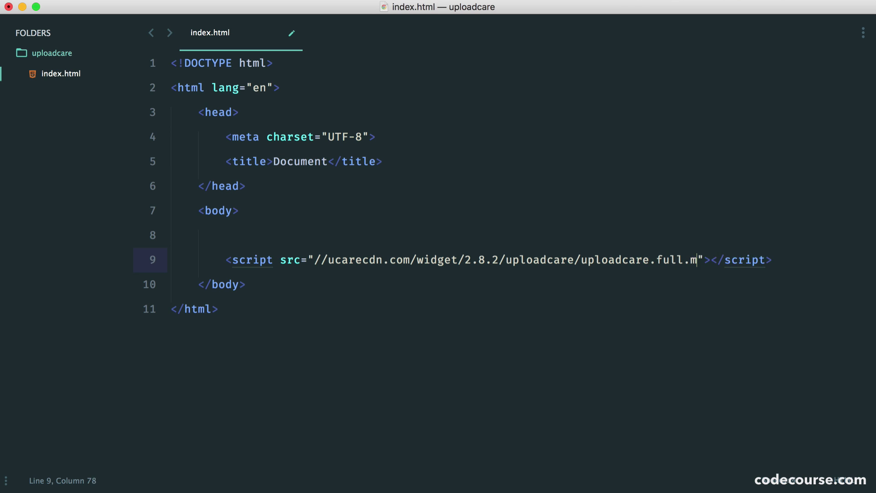
{"action": "type", "text": "js"}
{"action": "key", "text": "super+Right"}
{"action": "key", "text": "super+s"}
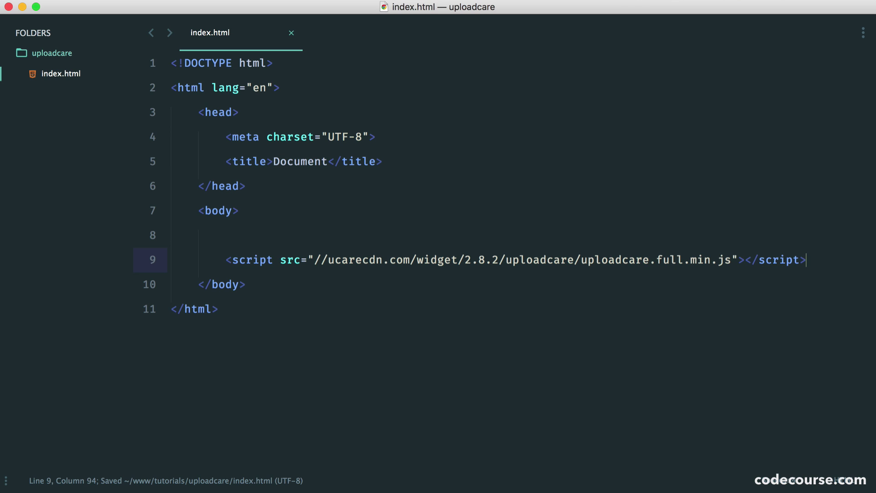
Insert an empty inline script block above the widget script.
{"action": "left_click", "coordinate": [276, 235]}
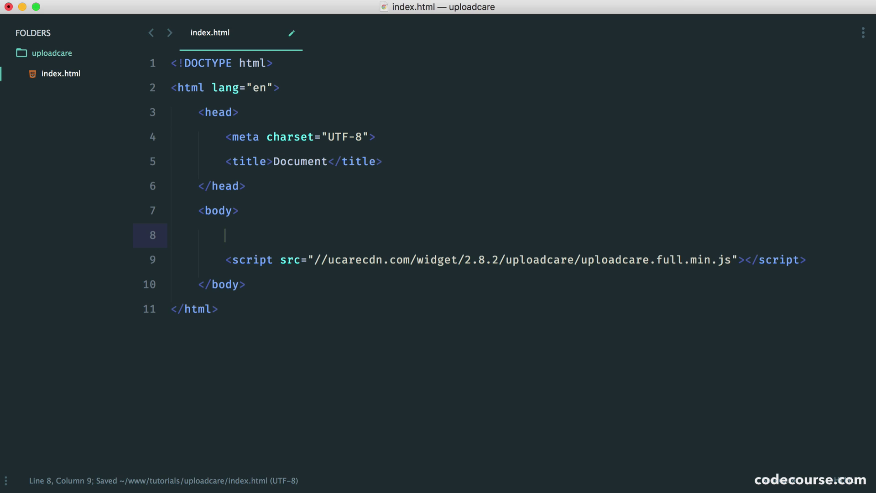
{"action": "key", "text": "Return"}
{"action": "type", "text": "script"}
{"action": "key", "text": "Tab"}
{"action": "key", "text": "Return"}
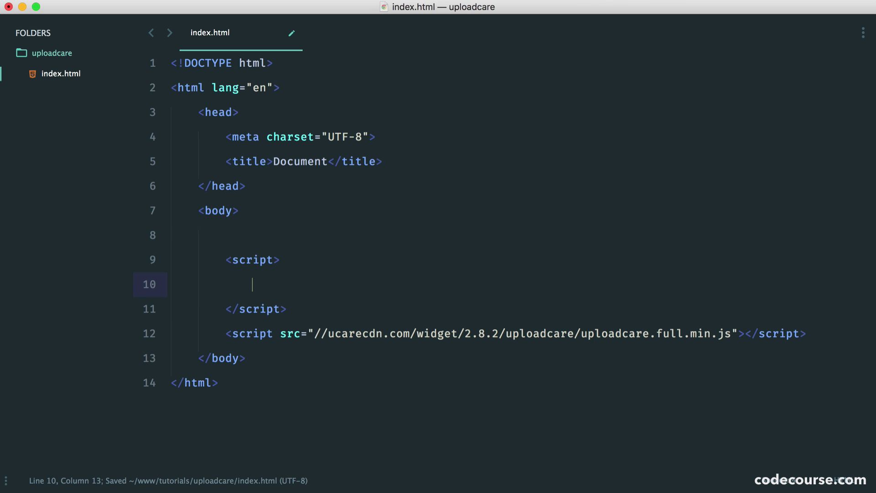
{"action": "key", "text": "super+s"}
Write UPLOADCARE_LOCALE = "en"; and begin the next UPLOADCARE_ setting line.
{"action": "type", "text": "UP"}
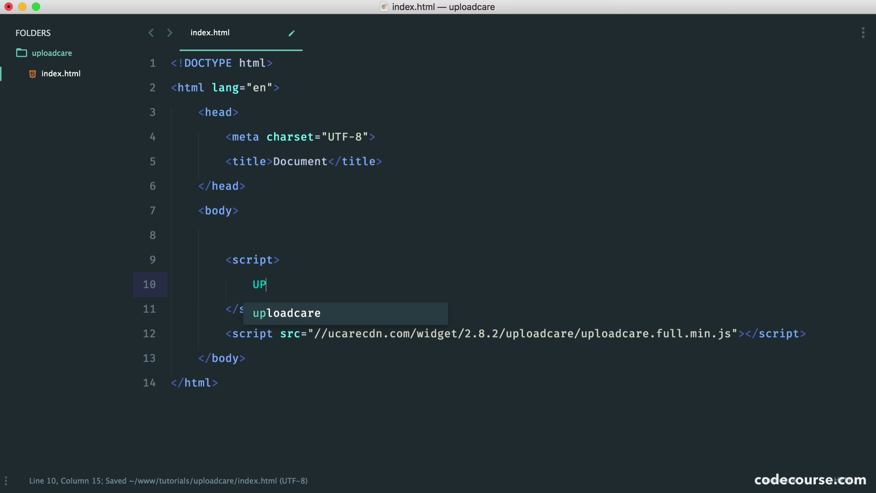
{"action": "type", "text": "LOADCARE_"}
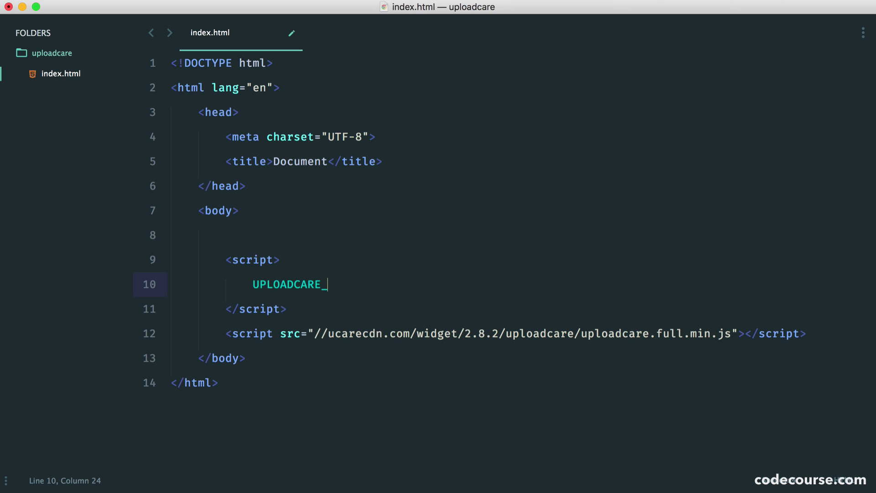
{"action": "type", "text": "LOCALE = \"en\";"}
{"action": "key", "text": "Return"}
{"action": "key", "text": "super+s"}
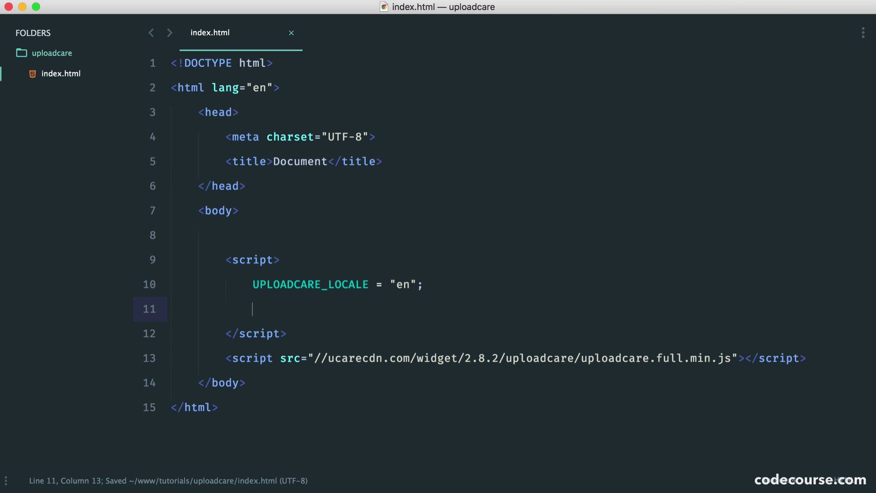
{"action": "type", "text": "UPLOAD"}
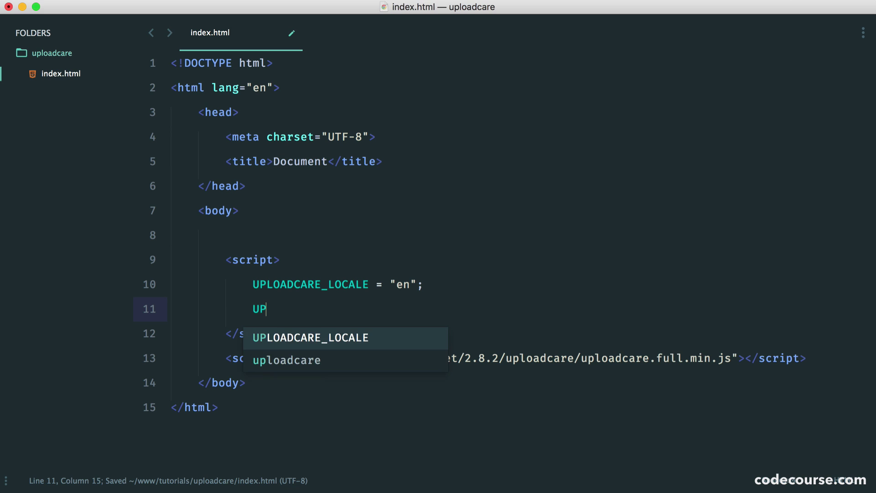
{"action": "key", "text": "Tab"}
{"action": "key", "text": "BackSpace"}
{"action": "key", "text": "BackSpace"}
{"action": "key", "text": "BackSpace"}
{"action": "key", "text": "BackSpace"}
{"action": "key", "text": "BackSpace"}
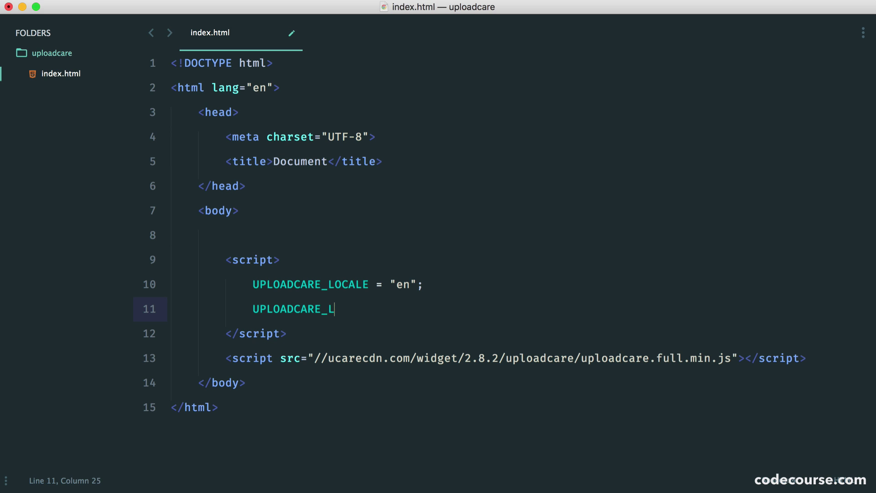
Complete UPLOADCARE_LIVE = false; and add an empty UPLOADCARE_PUBLIC_KEY = "" line.
{"action": "type", "text": "IVE = false;"}
{"action": "key", "text": "super+s"}
{"action": "key", "text": "Return"}
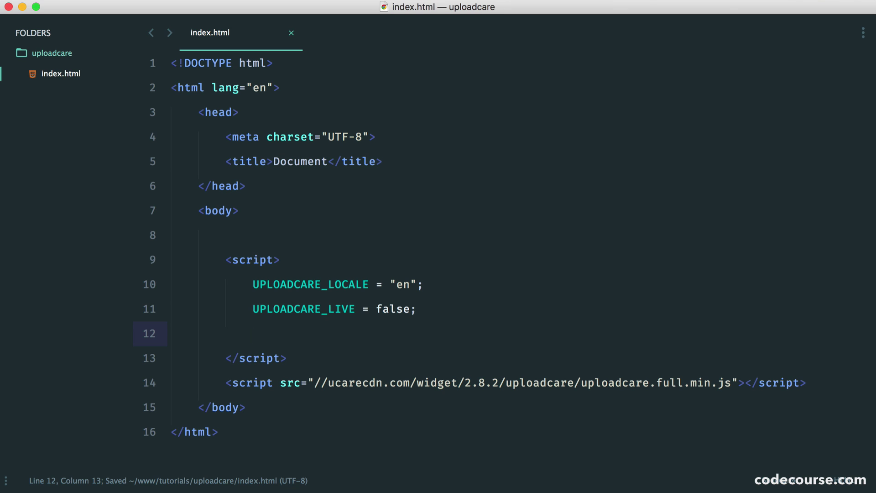
{"action": "type", "text": "UPLOAD"}
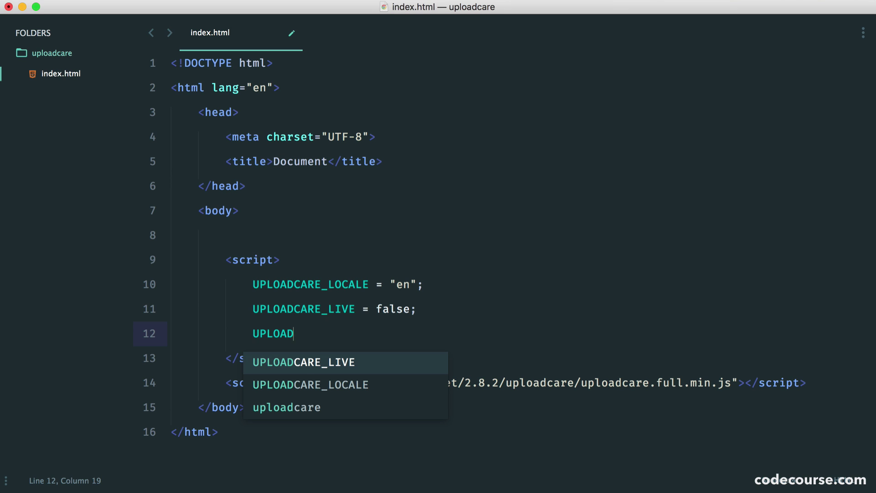
{"action": "key", "text": "Tab"}
{"action": "key", "text": "BackSpace"}
{"action": "key", "text": "BackSpace"}
{"action": "key", "text": "BackSpace"}
{"action": "key", "text": "BackSpace"}
{"action": "type", "text": "PUBLIC"}
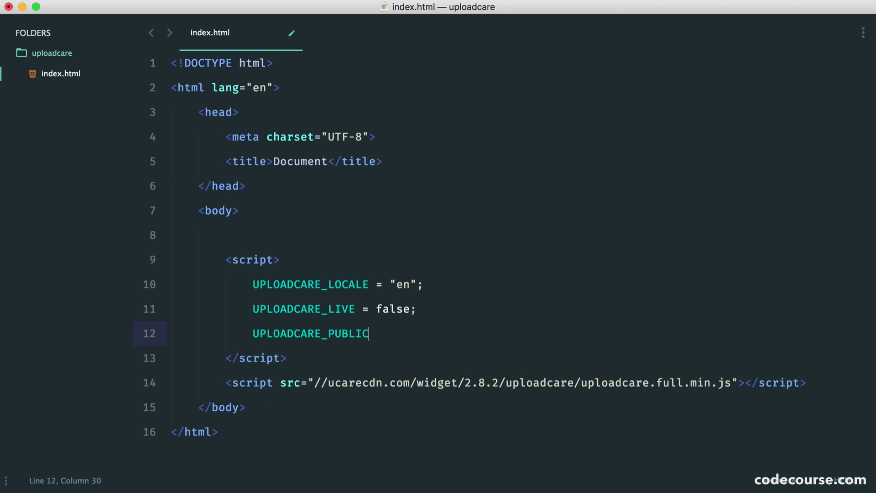
{"action": "type", "text": "_KEY = \"\";"}
Copy the project's public key from Uploadcare into the UPLOADCARE_PUBLIC_KEY quotes and save.
{"action": "key", "text": "super+Tab"}
{"action": "double_click", "coordinate": [453, 256]}
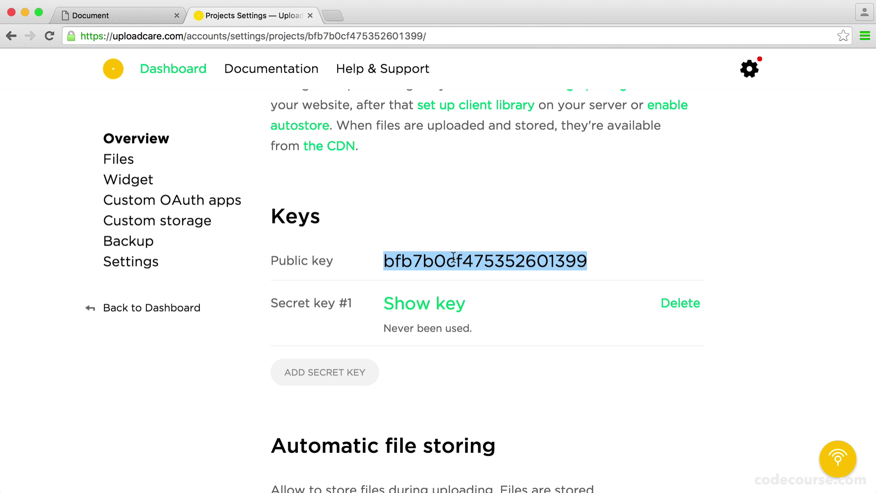
{"action": "key", "text": "super+c"}
{"action": "key", "text": "super+Tab"}
{"action": "key", "text": "Left"}
{"action": "key", "text": "super+v"}
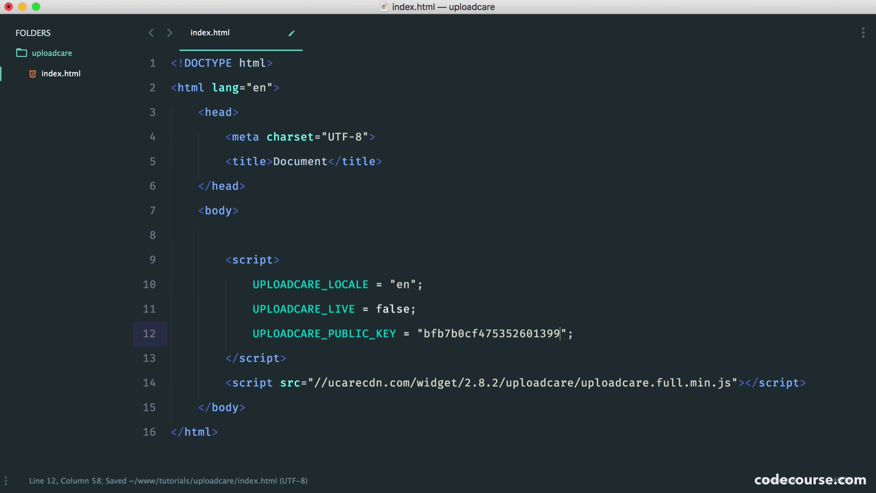
{"action": "key", "text": "super+s"}
Reload the local index page in Chrome.
{"action": "key", "text": "super+Tab"}
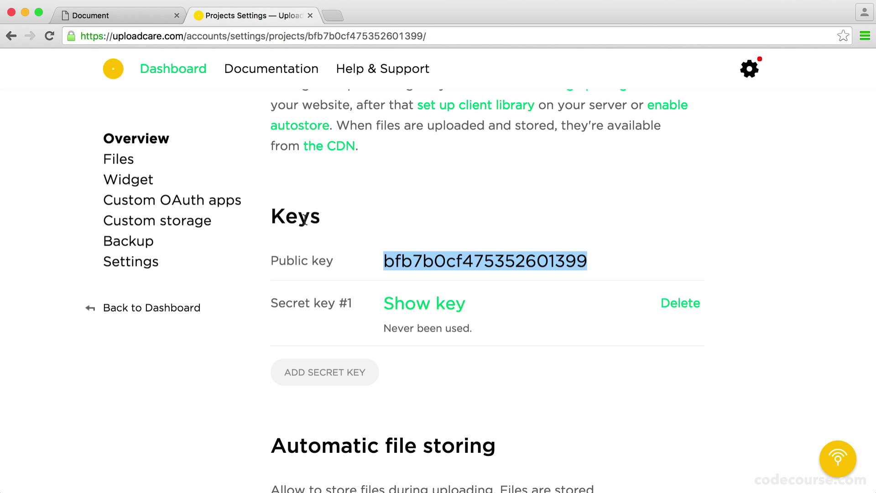
{"action": "left_click", "coordinate": [134, 16]}
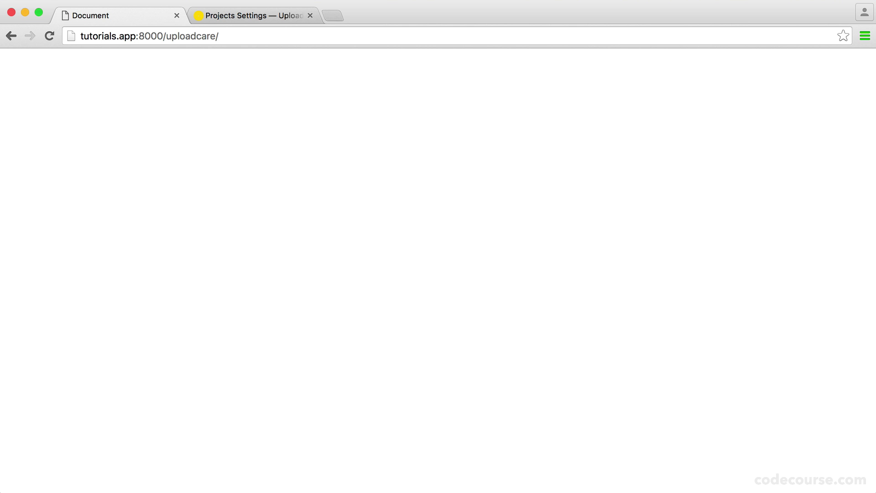
{"action": "left_click", "coordinate": [251, 37]}
{"action": "key", "text": "Return"}
Add an empty form element inside the body of index.html.
{"action": "key", "text": "super+Tab"}
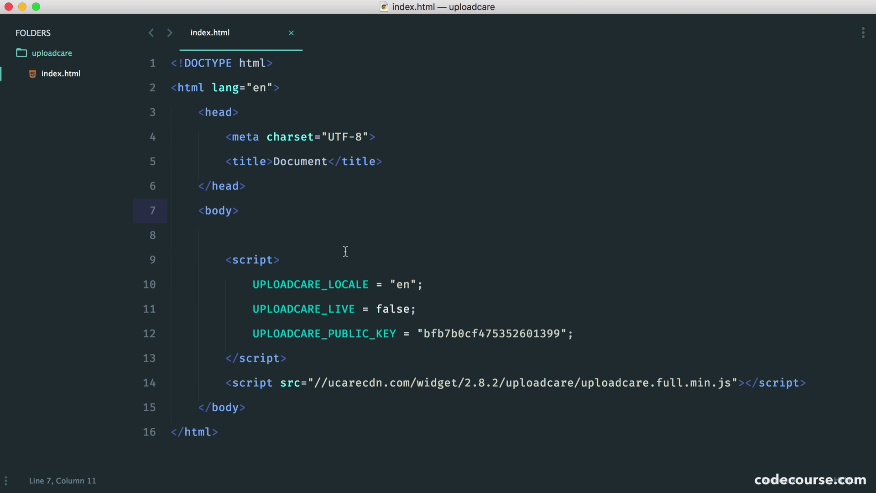
{"action": "key", "text": "Return"}
{"action": "key", "text": "Return"}
{"action": "type", "text": "form"}
{"action": "key", "text": "Tab"}
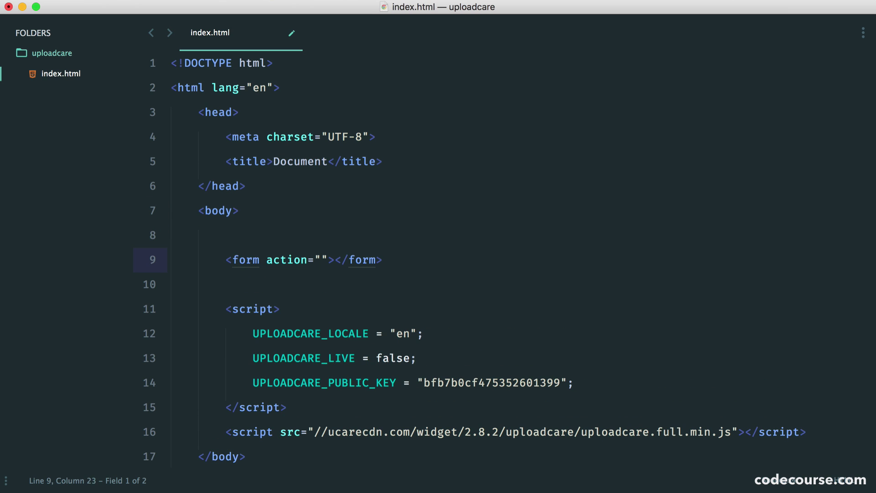
{"action": "key", "text": "Tab"}
{"action": "key", "text": "Return"}
{"action": "key", "text": "super+s"}
Set the form's action to store.php and its method to post.
{"action": "left_click", "coordinate": [321, 260]}
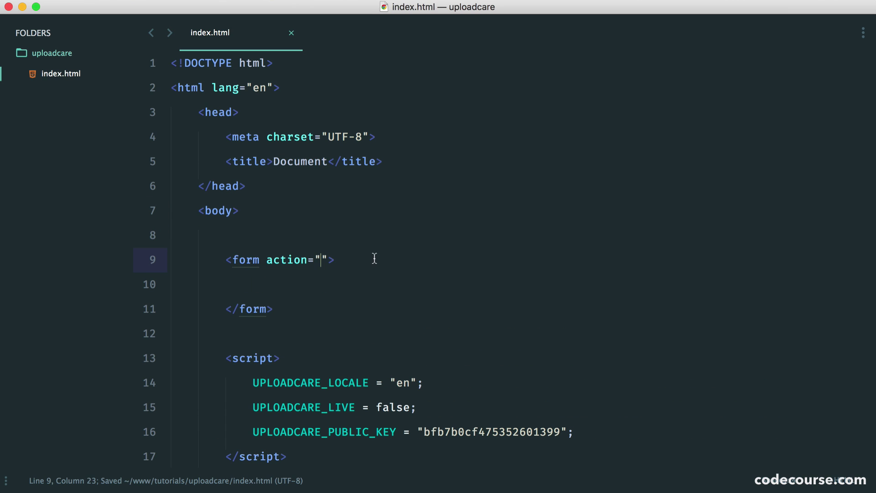
{"action": "type", "text": "stroe"}
{"action": "key", "text": "BackSpace"}
{"action": "key", "text": "BackSpace"}
{"action": "key", "text": "BackSpace"}
{"action": "type", "text": "ore.ph"}
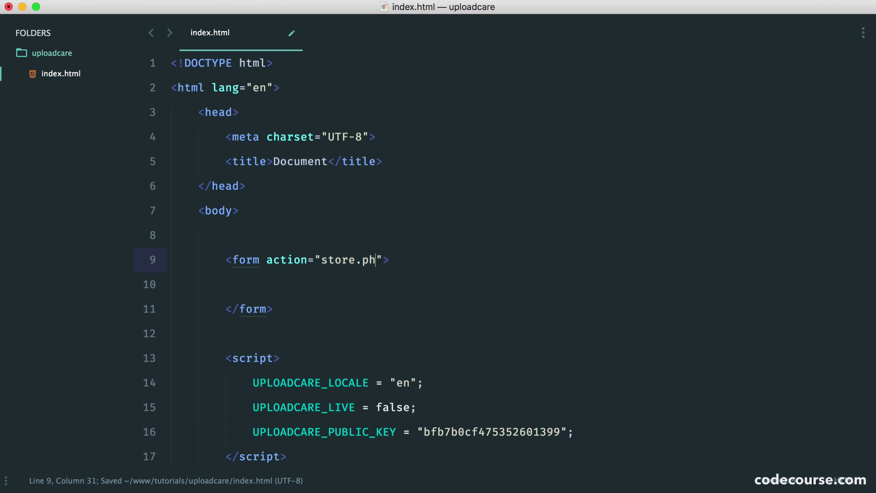
{"action": "type", "text": "p\" method"}
{"action": "key", "text": "Return"}
{"action": "type", "text": "p"}
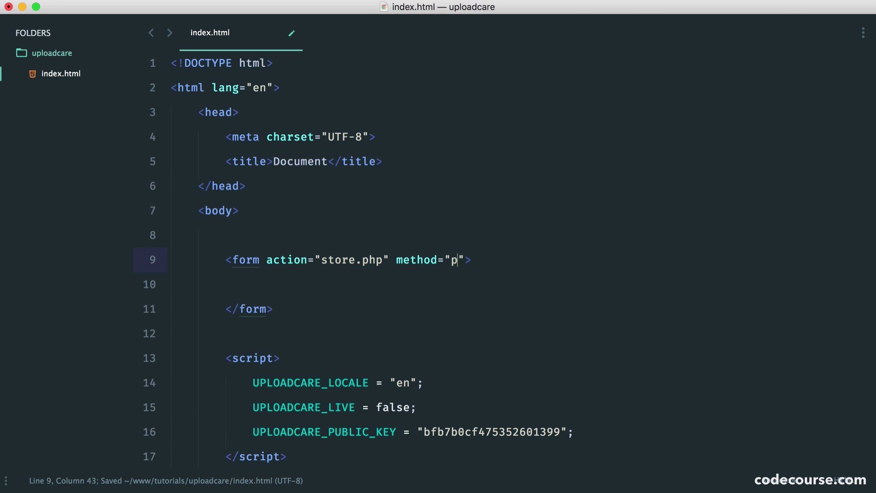
{"action": "type", "text": "ost"}
{"action": "key", "text": "ctrl+s"}
Add a div inside the form containing an input of type hidden.
{"action": "left_click", "coordinate": [279, 284]}
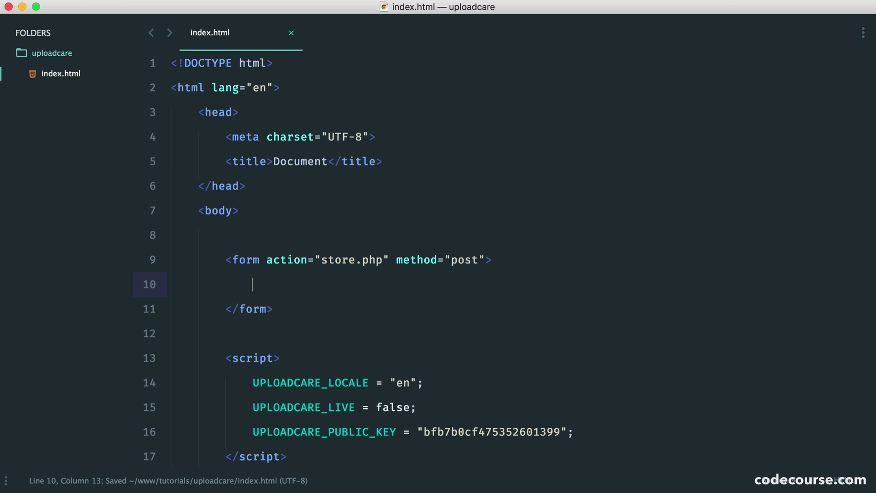
{"action": "type", "text": "div"}
{"action": "key", "text": "Tab"}
{"action": "key", "text": "Return"}
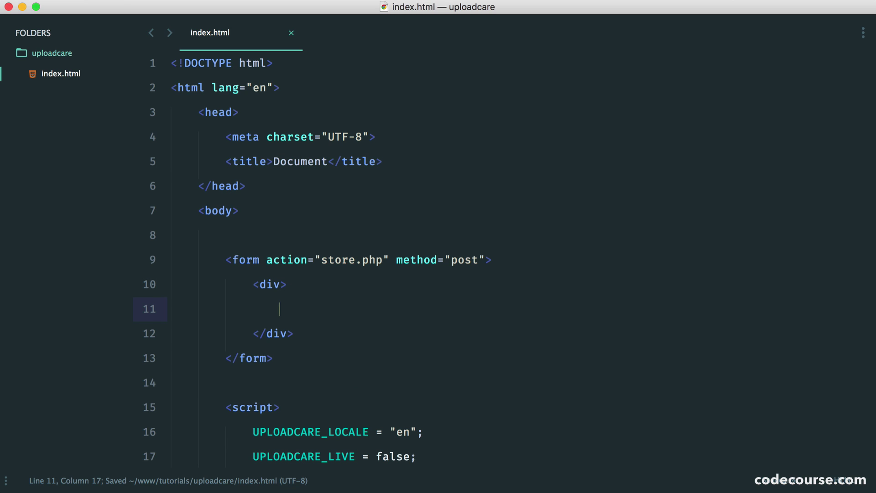
{"action": "type", "text": "input"}
{"action": "key", "text": "Tab"}
{"action": "key", "text": "super+s"}
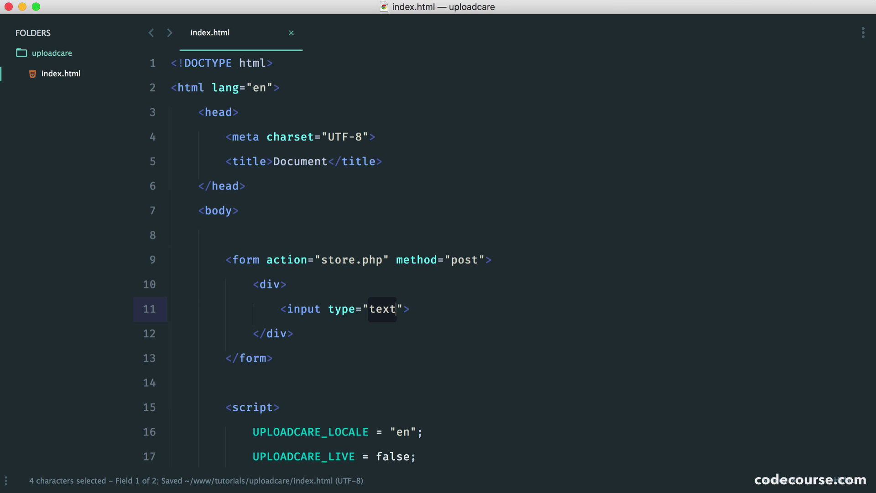
{"action": "type", "text": "hidden"}
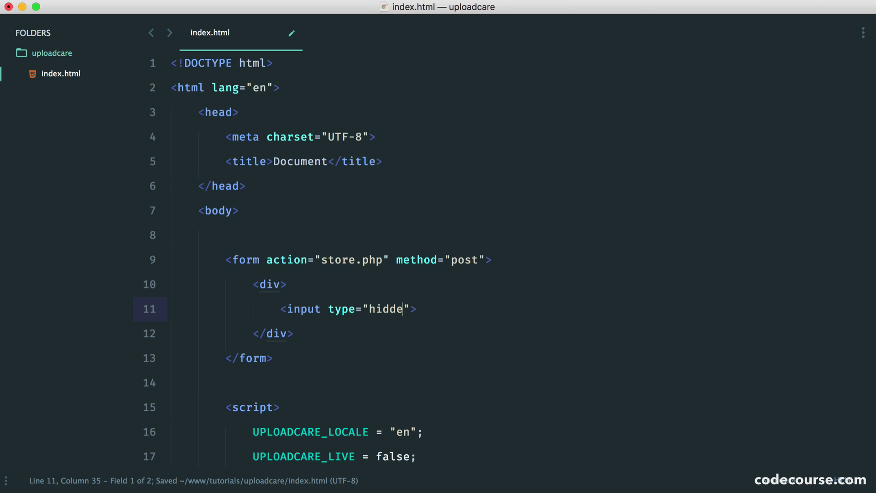
{"action": "key", "text": "Tab"}
{"action": "key", "text": "super+s"}
Put the hidden input's type attribute and closing bracket on separate lines.
{"action": "left_click", "coordinate": [328, 310]}
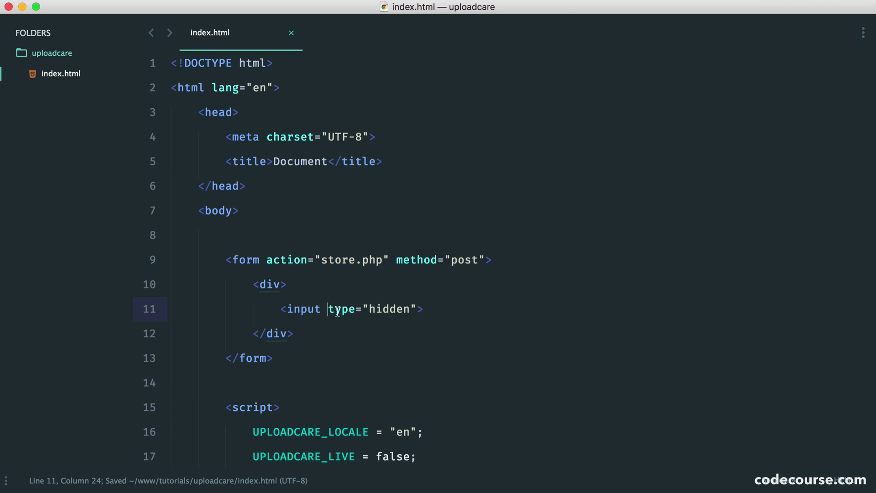
{"action": "key", "text": "BackSpace"}
{"action": "key", "text": "Return"}
{"action": "left_click", "coordinate": [396, 333]}
{"action": "key", "text": "Return"}
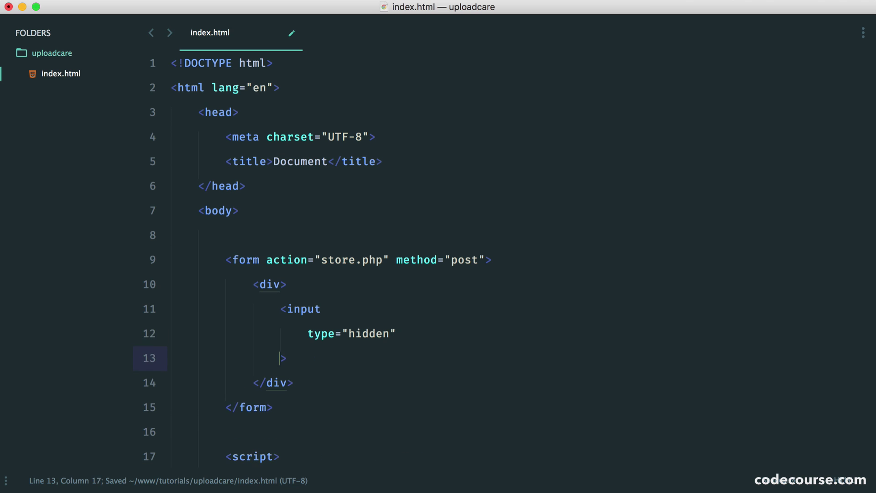
{"action": "key", "text": "Up"}
{"action": "key", "text": "End"}
{"action": "key", "text": "Return"}
{"action": "key", "text": "super+s"}
{"action": "scroll", "coordinate": [372, 310], "scroll_direction": "down", "scroll_amount": 2}
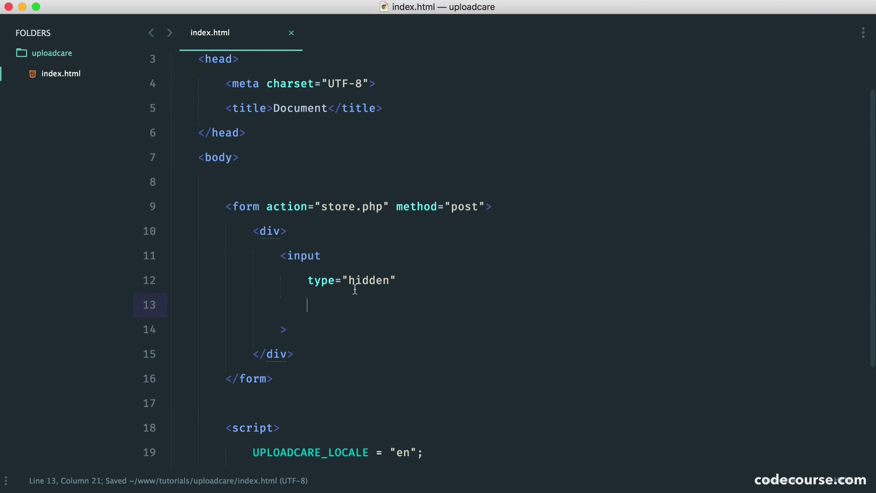
Give the hidden input name="avatar" and role="uploadcare-uploader".
{"action": "type", "text": "name=\"avata"}
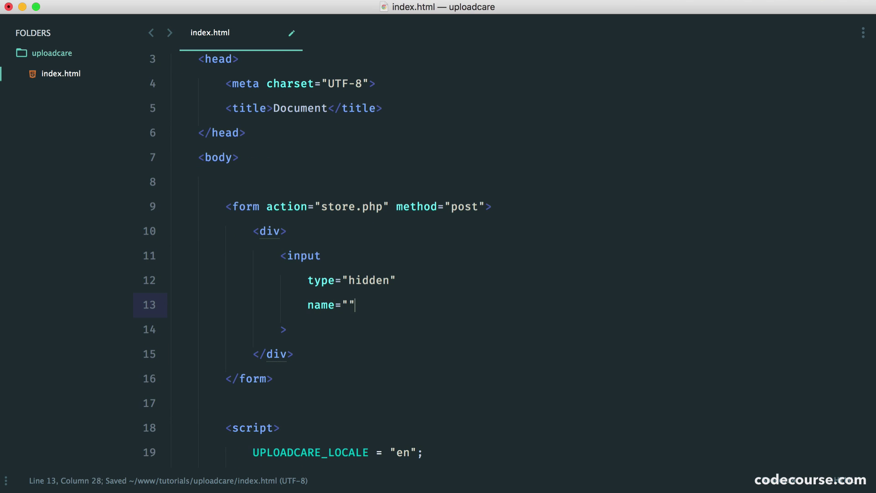
{"action": "type", "text": "r"}
{"action": "key", "text": "End"}
{"action": "key", "text": "Return"}
{"action": "key", "text": "super+s"}
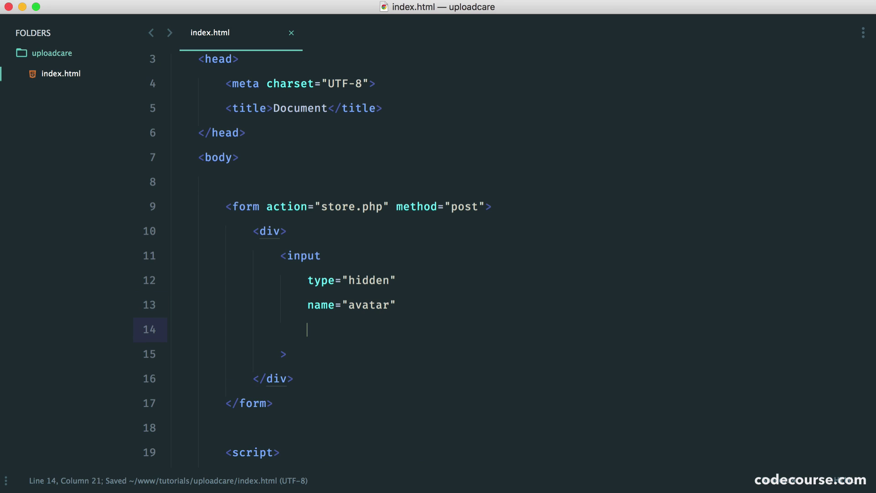
{"action": "type", "text": "role=\""}
{"action": "key", "text": "super+s"}
{"action": "type", "text": "uploadcare-"}
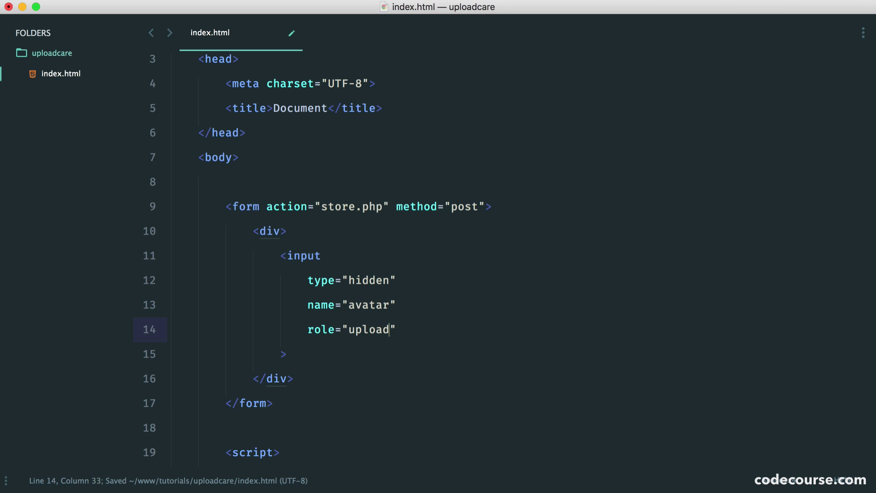
{"action": "type", "text": "uploader"}
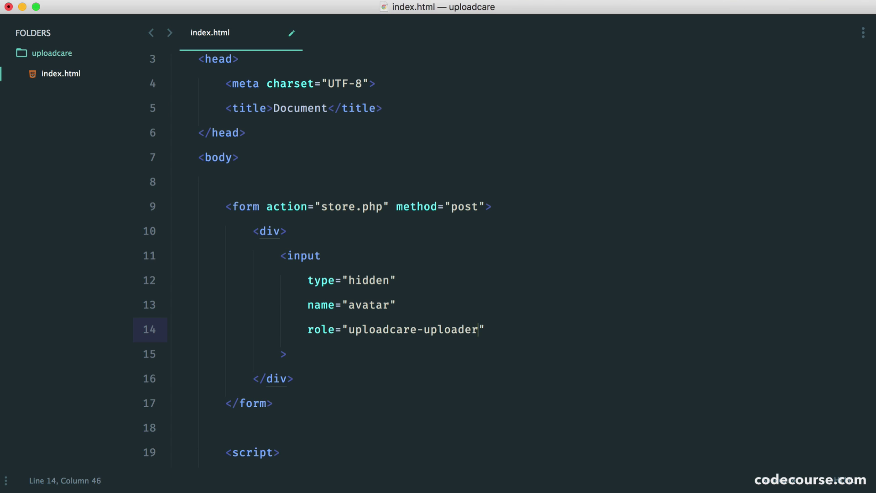
{"action": "key", "text": "End"}
{"action": "key", "text": "Return"}
{"action": "key", "text": "super+s"}
{"action": "key", "text": "super+BackSpace"}
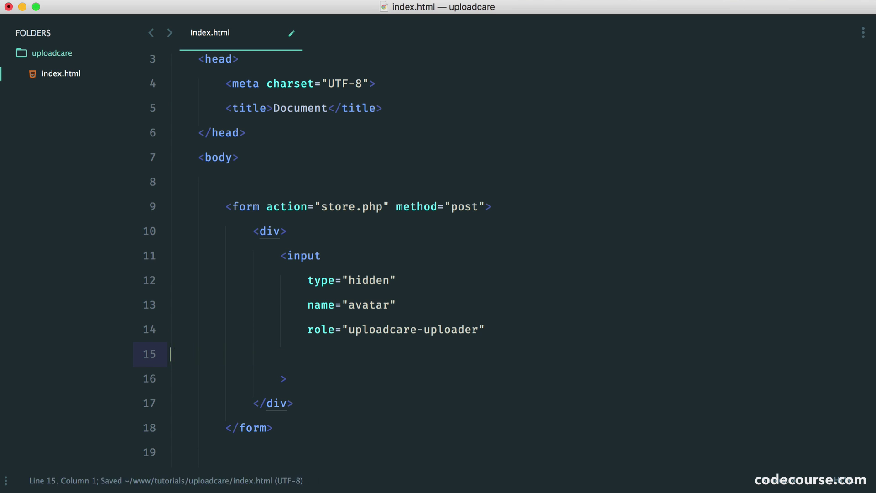
{"action": "key", "text": "Delete"}
{"action": "key", "text": "End"}
Add a submit input with value Save below the div.
{"action": "key", "text": "Return"}
{"action": "key", "text": "Return"}
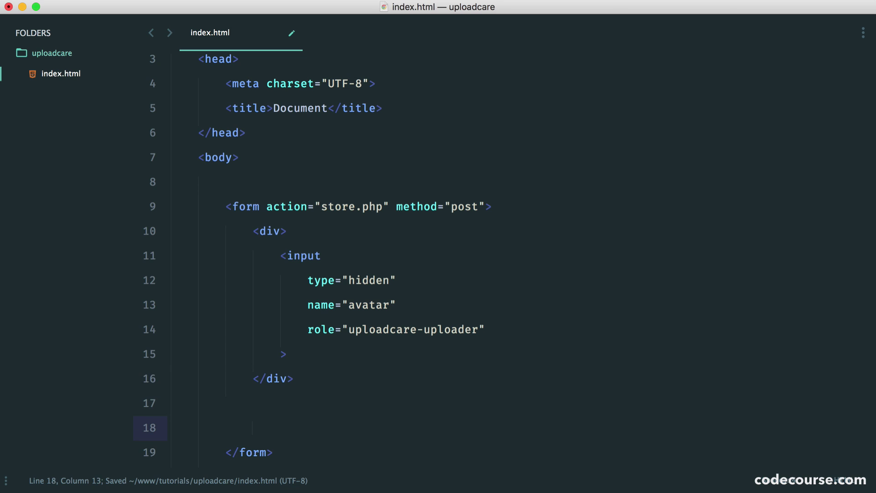
{"action": "type", "text": "input:s"}
{"action": "key", "text": "Tab"}
{"action": "key", "text": "super+s"}
{"action": "type", "text": "Save"}
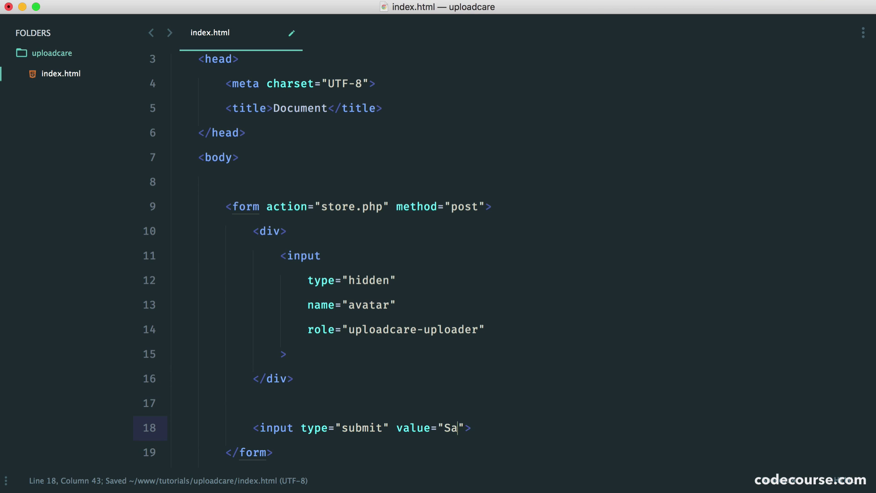
{"action": "key", "text": "Tab"}
{"action": "key", "text": "super+s"}
{"action": "scroll", "coordinate": [400, 287], "scroll_direction": "down", "scroll_amount": 1}
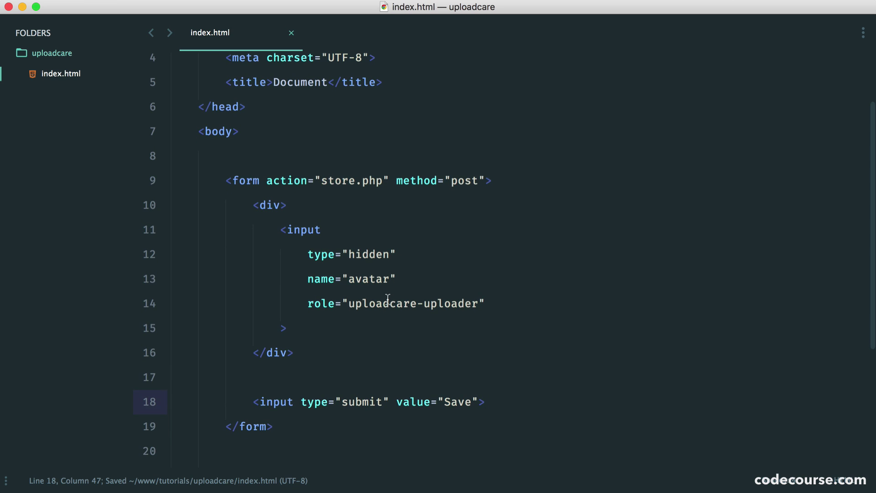
Review the widget script include, Uploadcare config block and hidden input, then save and reload Chrome.
{"action": "scroll", "coordinate": [425, 325], "scroll_direction": "down", "scroll_amount": 3}
{"action": "left_click_drag", "start_coordinate": [227, 411], "coordinate": [816, 411]}
{"action": "left_click", "coordinate": [815, 411]}
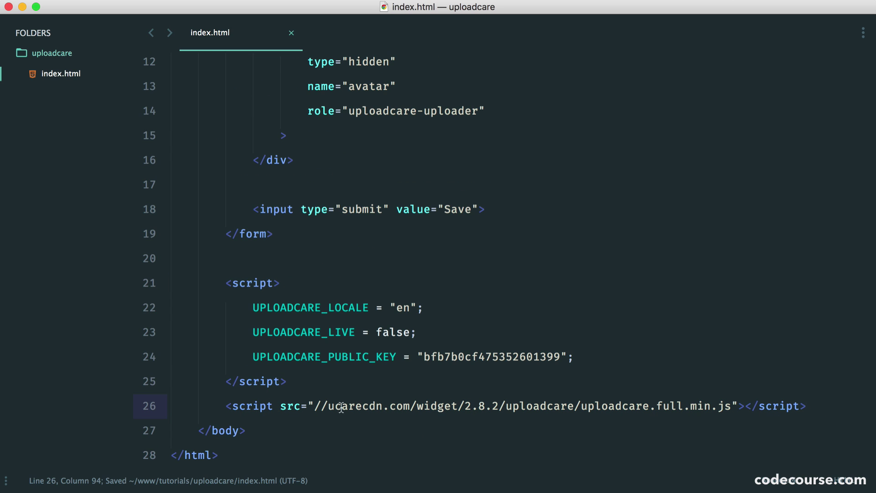
{"action": "left_click_drag", "start_coordinate": [292, 379], "coordinate": [226, 295]}
{"action": "left_click", "coordinate": [343, 287]}
{"action": "scroll", "coordinate": [476, 340], "scroll_direction": "up", "scroll_amount": 2}
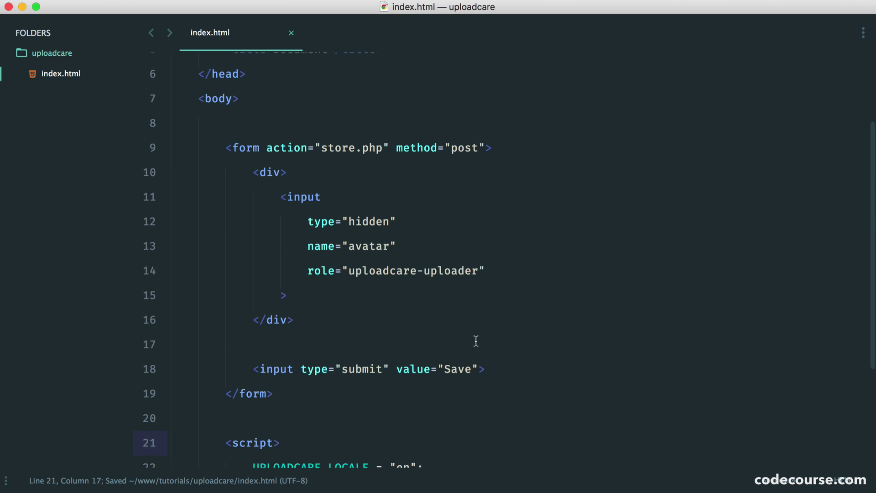
{"action": "left_click_drag", "start_coordinate": [282, 198], "coordinate": [296, 273]}
{"action": "left_click", "coordinate": [351, 298]}
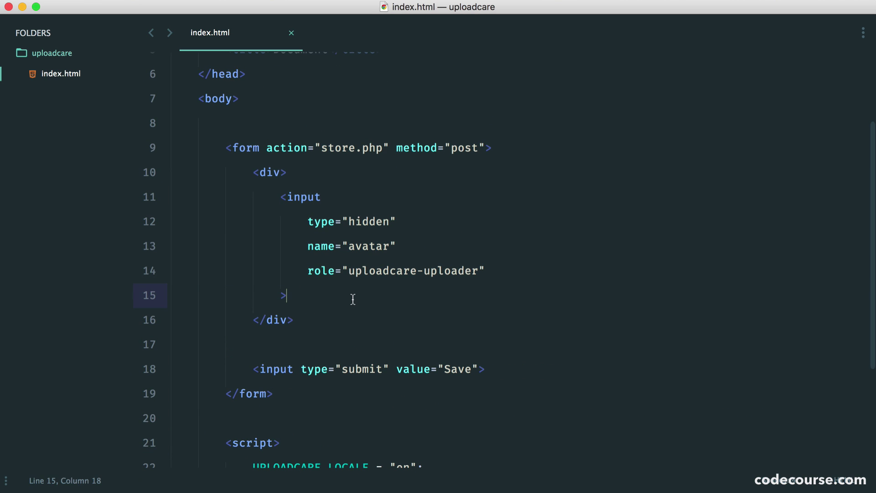
{"action": "key", "text": "super+s"}
{"action": "key", "text": "super+Tab"}
{"action": "key", "text": "super+r"}
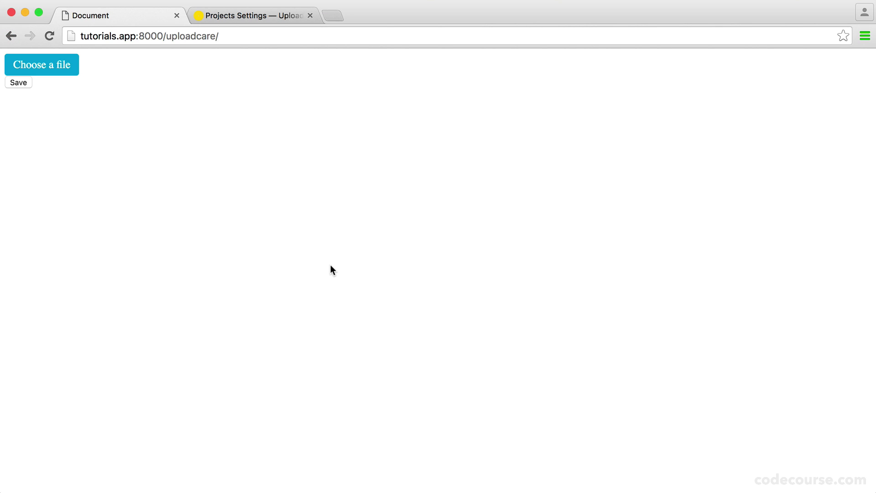
Delete the uploader role line from index.html, save, and reload the page to test without it.
{"action": "key", "text": "super+Tab"}
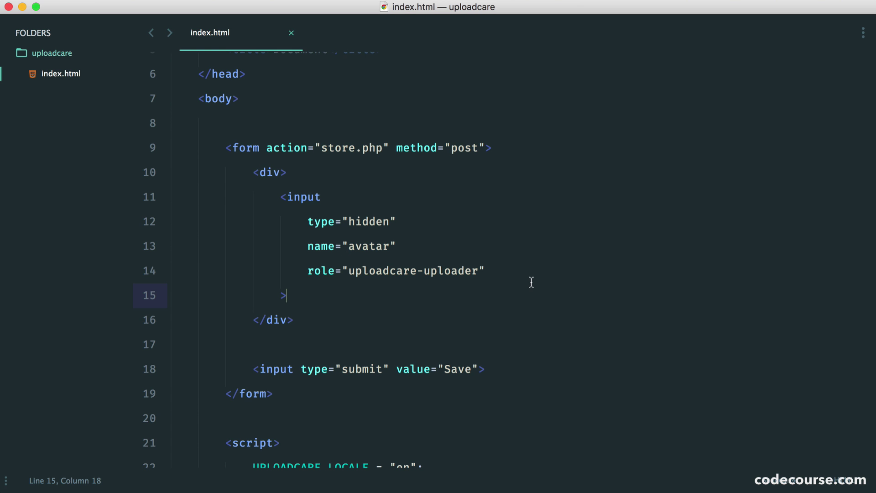
{"action": "left_click", "coordinate": [539, 272]}
{"action": "key", "text": "super+BackSpace"}
{"action": "key", "text": "BackSpace"}
{"action": "key", "text": "super+s"}
{"action": "key", "text": "super+Tab"}
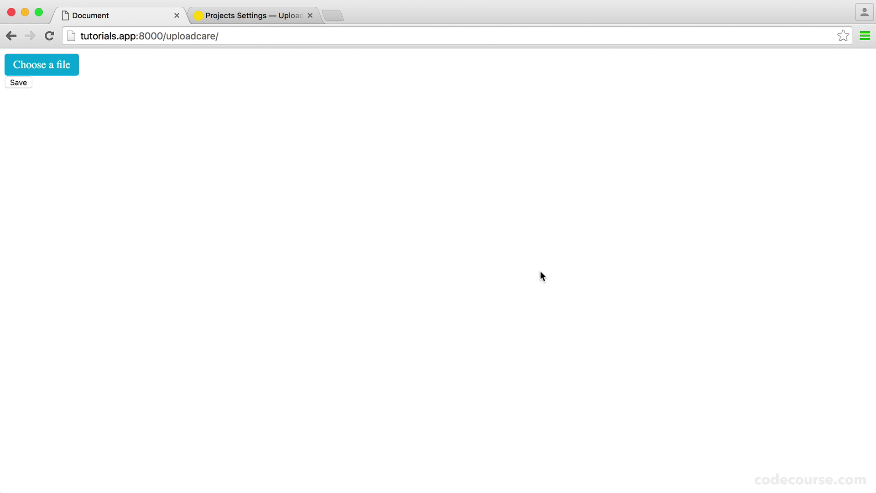
{"action": "key", "text": "super+r"}
Restore the role line with undo, save index.html, and reload to show the widget again.
{"action": "key", "text": "super+Tab"}
{"action": "key", "text": "super+z"}
{"action": "key", "text": "super+z"}
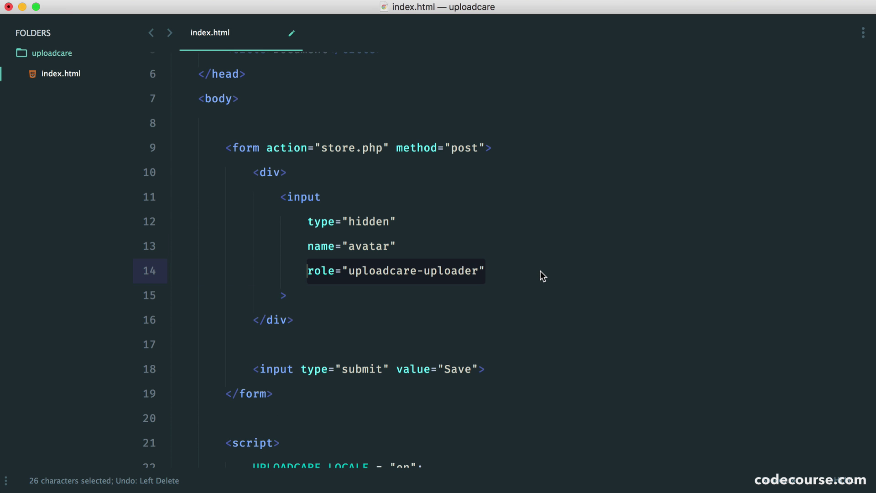
{"action": "key", "text": "Right"}
{"action": "key", "text": "super+s"}
{"action": "key", "text": "super+Tab"}
{"action": "key", "text": "super+r"}
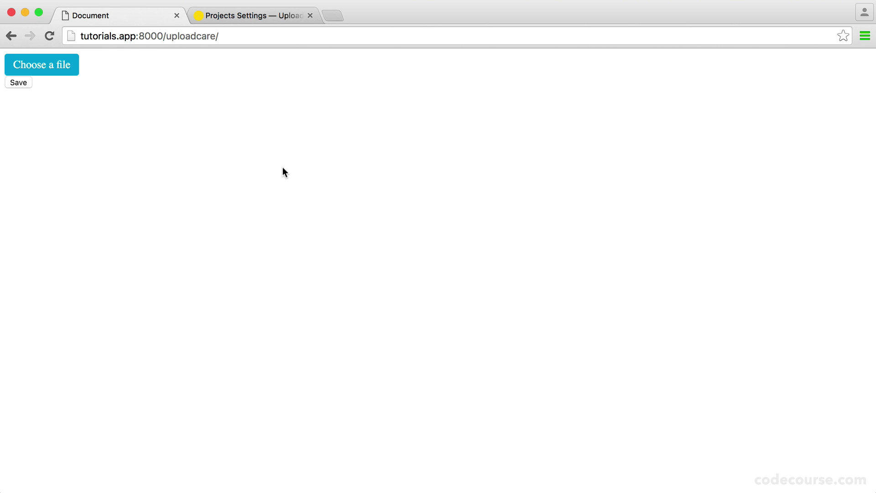
Upload mabel.jpg through the picker, discard it, then drop the cat image Cct5BUAW8AAFEQV.jpg instead.
{"action": "left_click", "coordinate": [55, 70]}
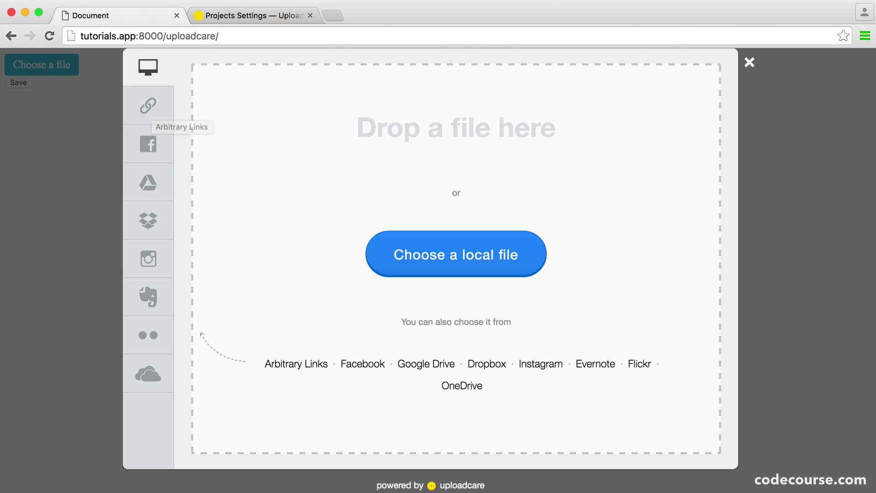
{"action": "left_click_drag", "start_coordinate": [875, 283], "coordinate": [569, 345]}
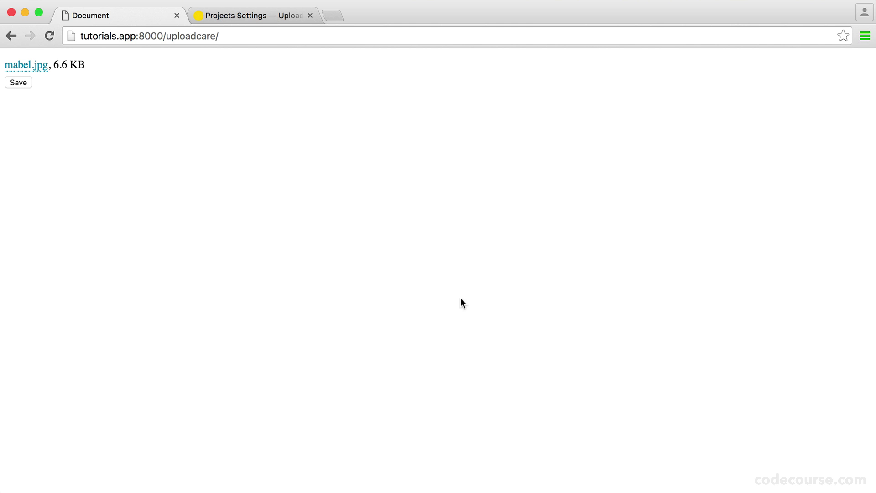
{"action": "left_click", "coordinate": [34, 68]}
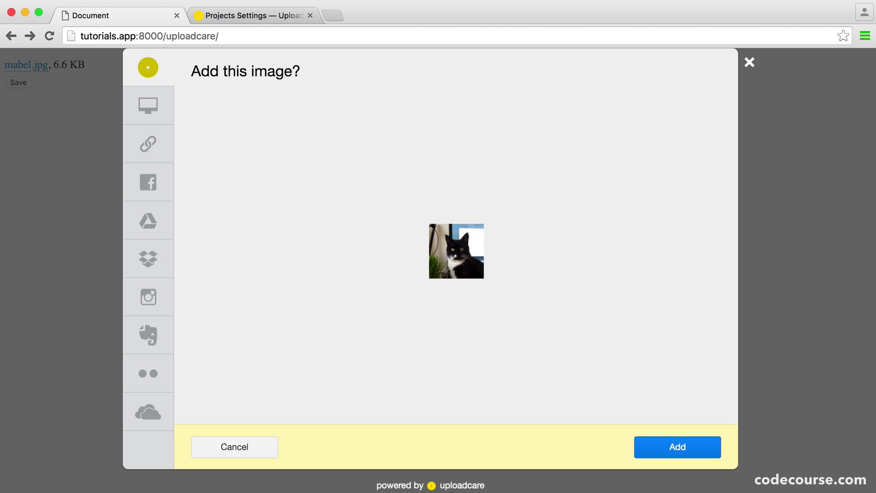
{"action": "left_click", "coordinate": [271, 443]}
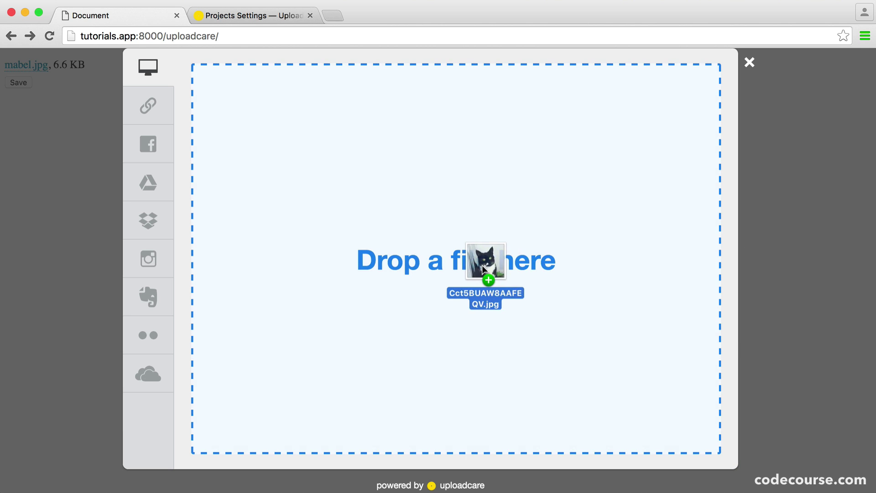
{"action": "left_click_drag", "start_coordinate": [482, 268], "coordinate": [483, 269]}
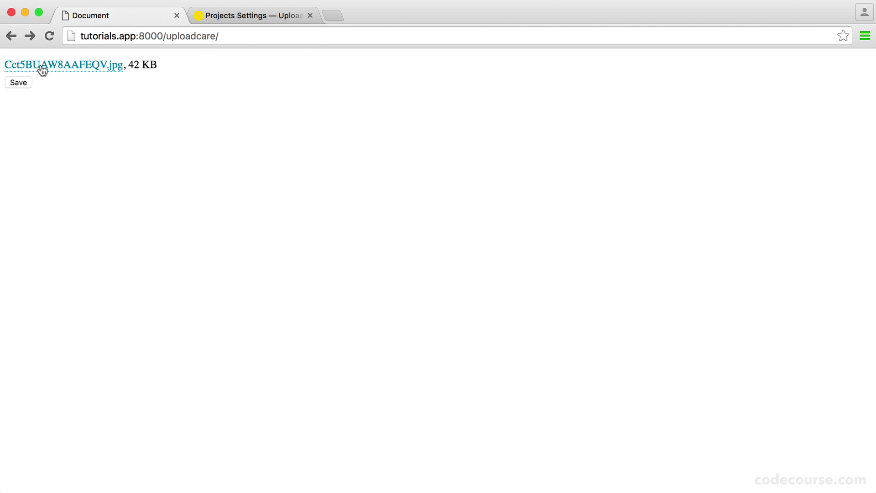
Highlight the uploaded file line, then preview the image and return to the local upload view.
{"action": "triple_click", "coordinate": [40, 71]}
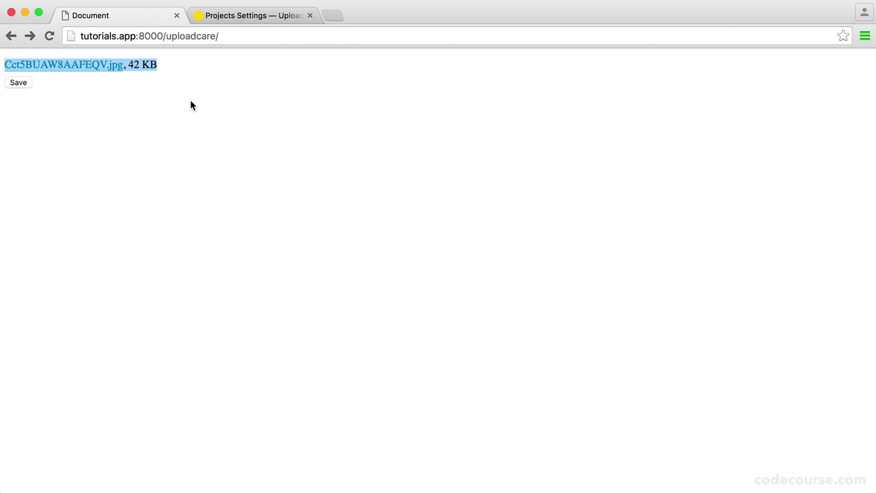
{"action": "left_click", "coordinate": [191, 110]}
{"action": "left_click", "coordinate": [99, 66]}
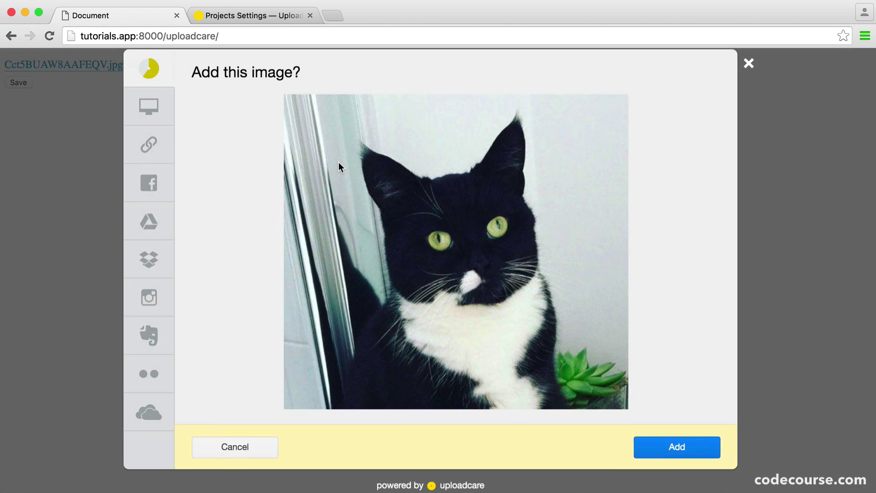
{"action": "left_click", "coordinate": [160, 115]}
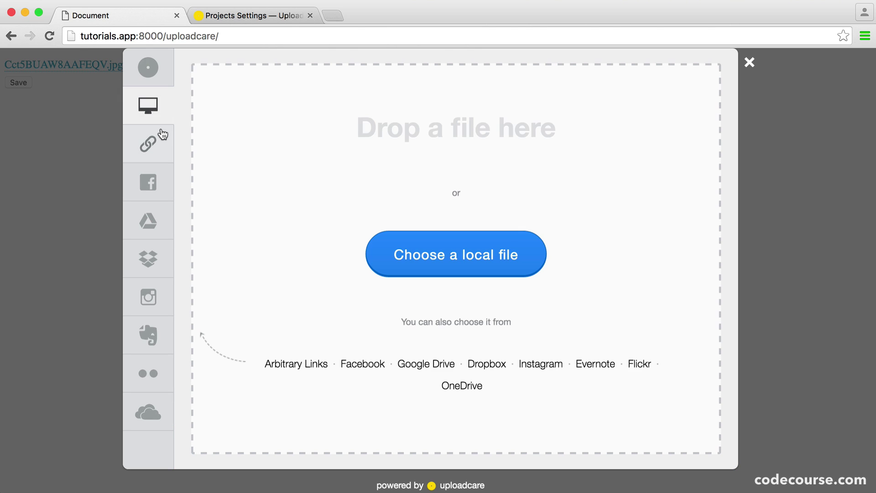
Browse the upload sources: web link, Facebook, Google Drive, Dropbox, Instagram, Evernote, Flickr, OneDrive.
{"action": "left_click", "coordinate": [148, 145]}
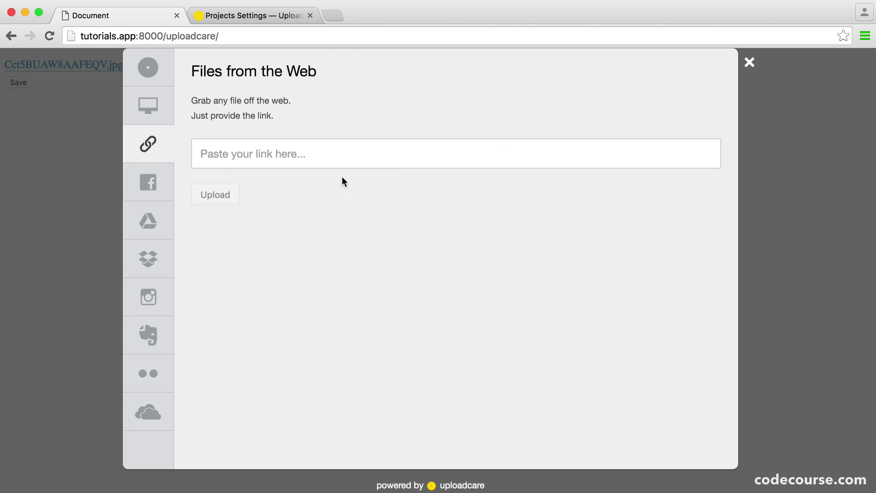
{"action": "left_click", "coordinate": [161, 184]}
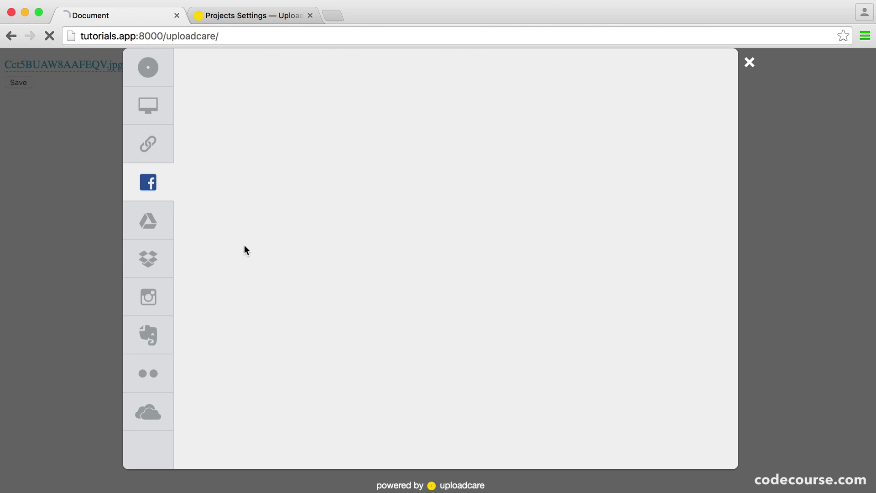
{"action": "left_click", "coordinate": [155, 233]}
{"action": "left_click", "coordinate": [149, 258]}
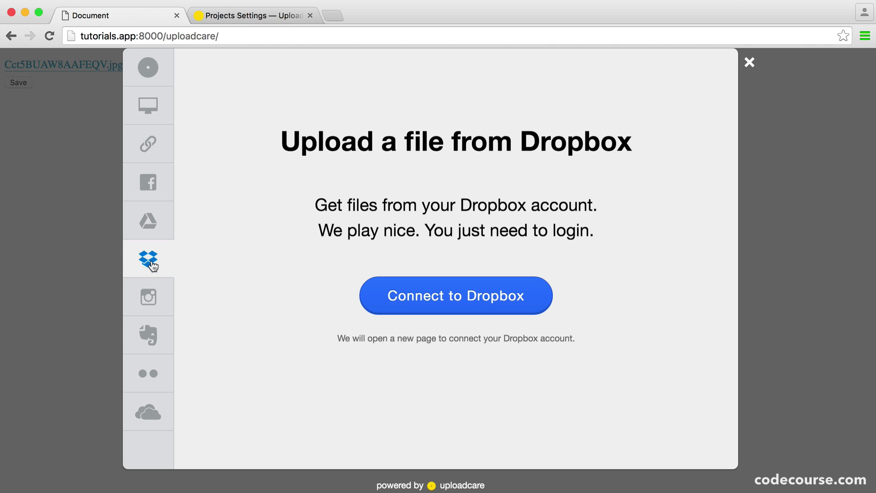
{"action": "left_click", "coordinate": [150, 298]}
{"action": "left_click", "coordinate": [153, 340]}
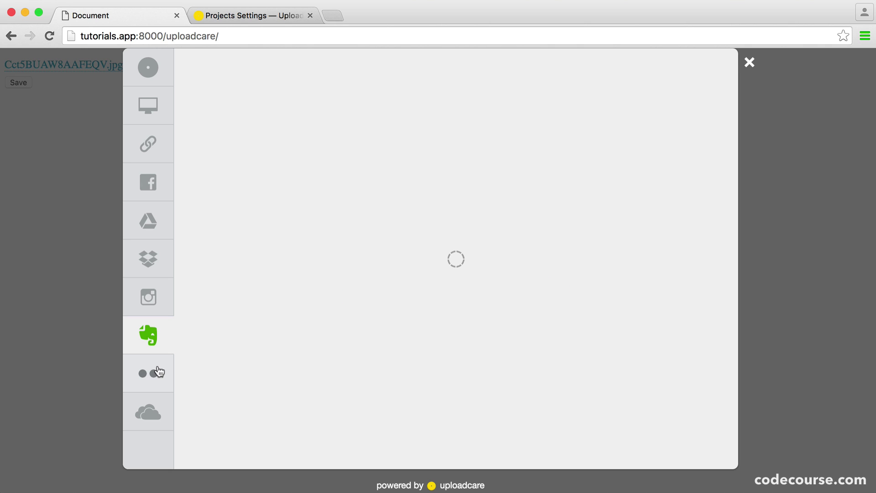
{"action": "left_click", "coordinate": [157, 372]}
{"action": "left_click", "coordinate": [161, 412]}
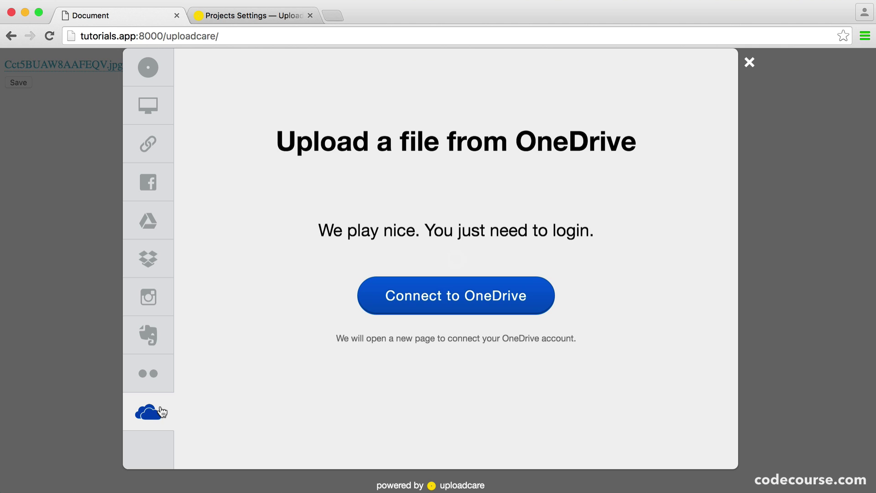
{"action": "left_click", "coordinate": [167, 120]}
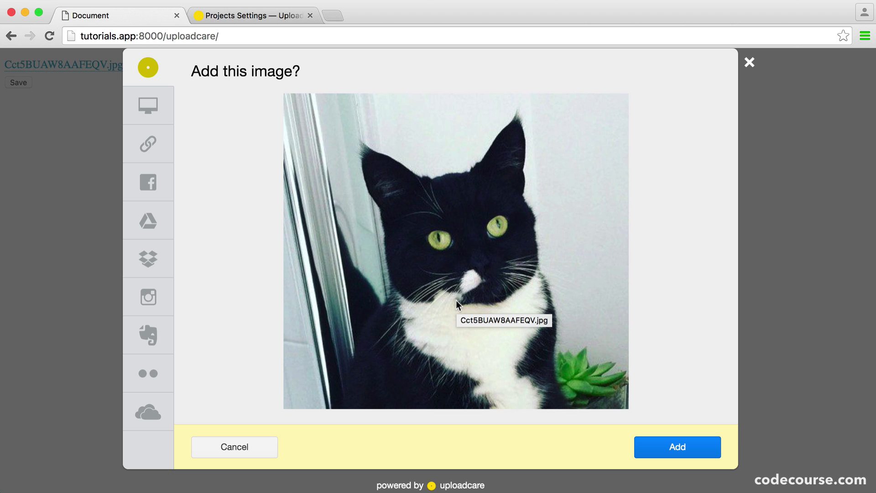
Add the cat image and highlight its listing, Cct5BUAW8AAFEQV.jpg, 42 KB.
{"action": "left_click", "coordinate": [691, 454]}
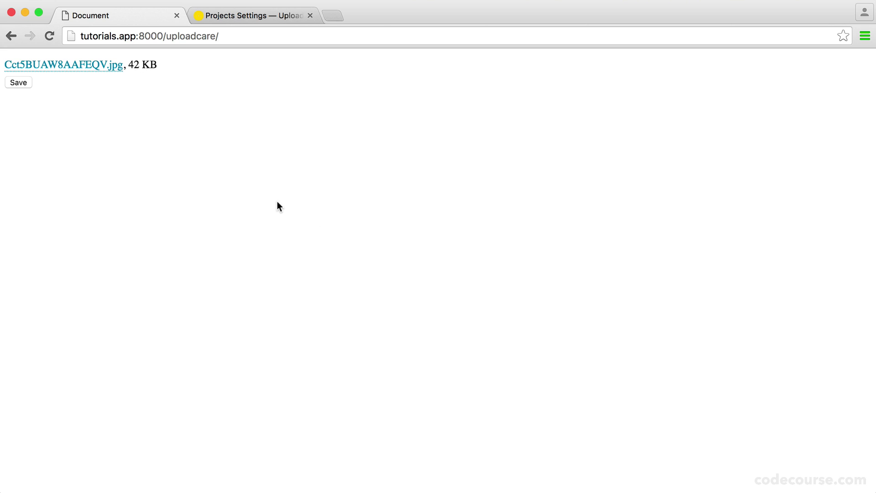
{"action": "left_click_drag", "start_coordinate": [157, 64], "coordinate": [11, 65]}
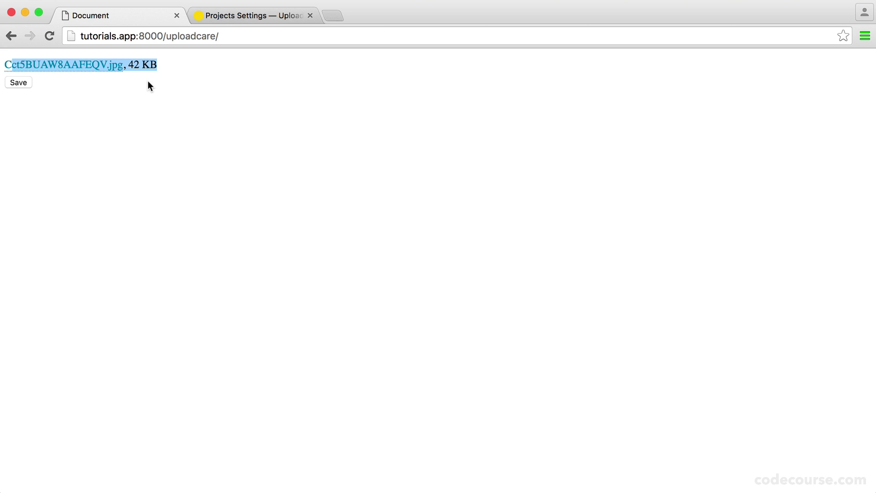
{"action": "left_click", "coordinate": [148, 81]}
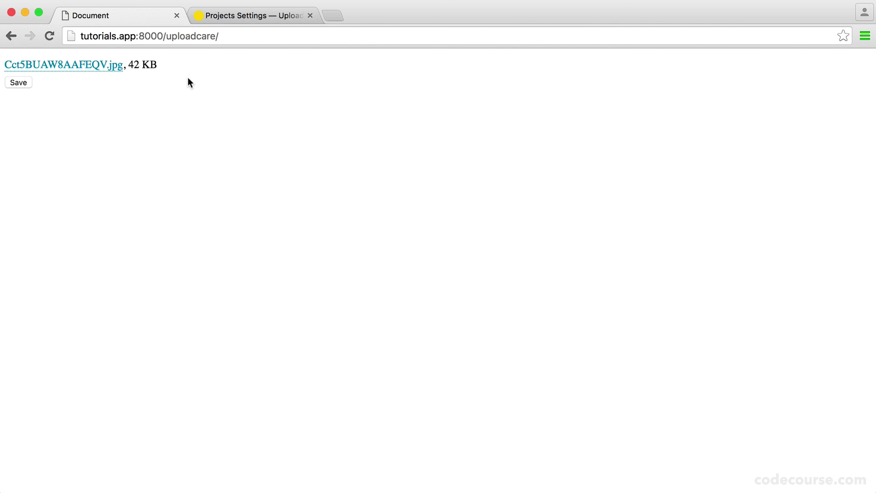
Refresh the Uploadcare project page to show 2 files using 48.7 KB, then return to the form.
{"action": "left_click", "coordinate": [224, 16]}
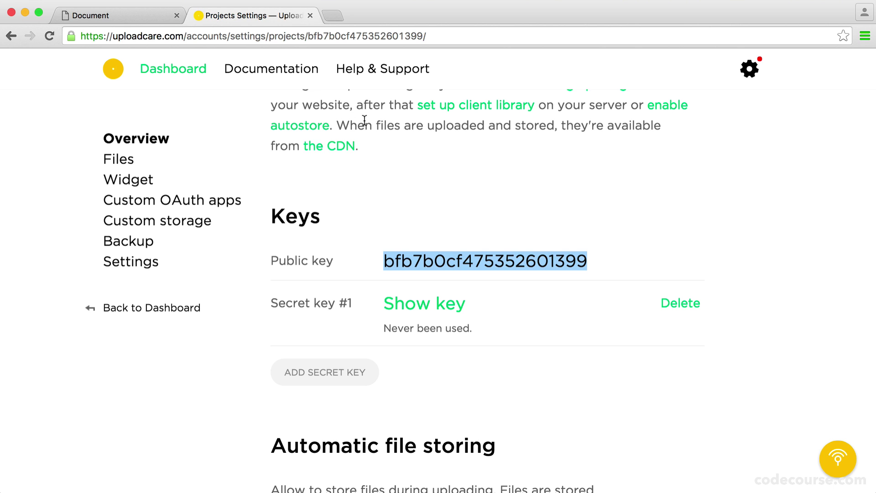
{"action": "left_click", "coordinate": [500, 215]}
{"action": "scroll", "coordinate": [501, 215], "scroll_direction": "up", "scroll_amount": 8}
{"action": "key", "text": "super+r"}
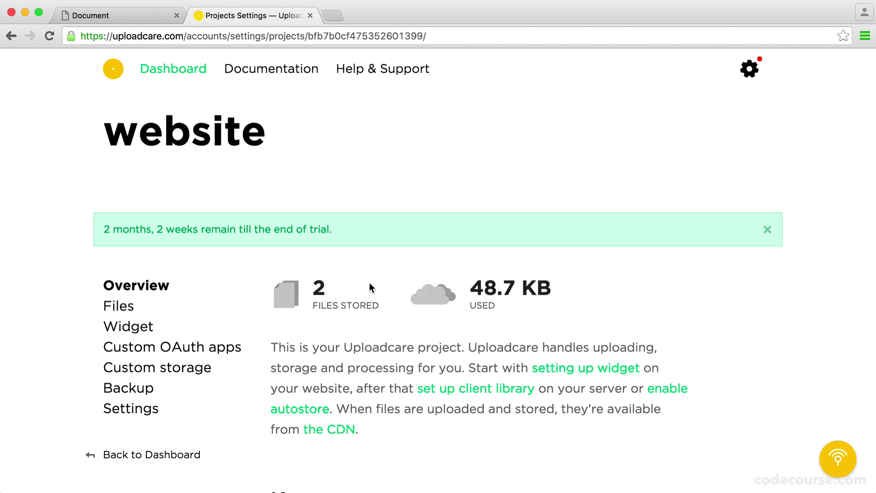
{"action": "key", "text": "super+alt+Left"}
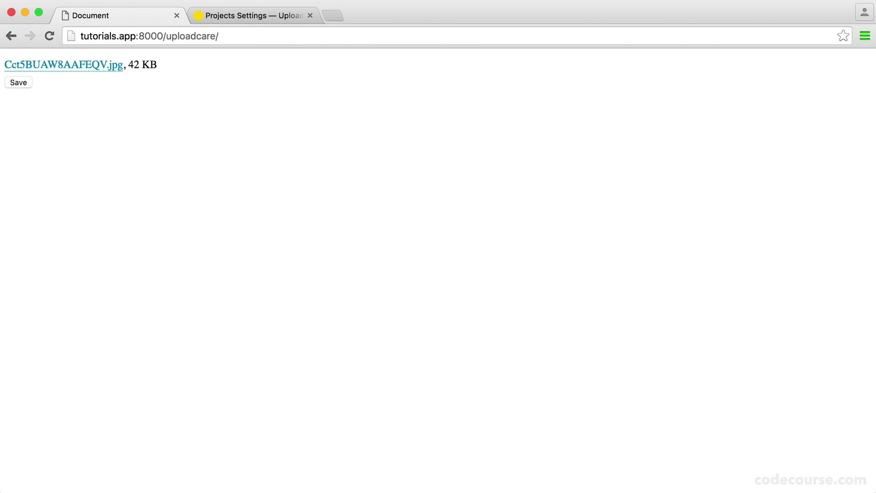
Review lines 9, 15 and 16 of index.html and save it.
{"action": "key", "text": "super+Tab"}
{"action": "left_click", "coordinate": [434, 297]}
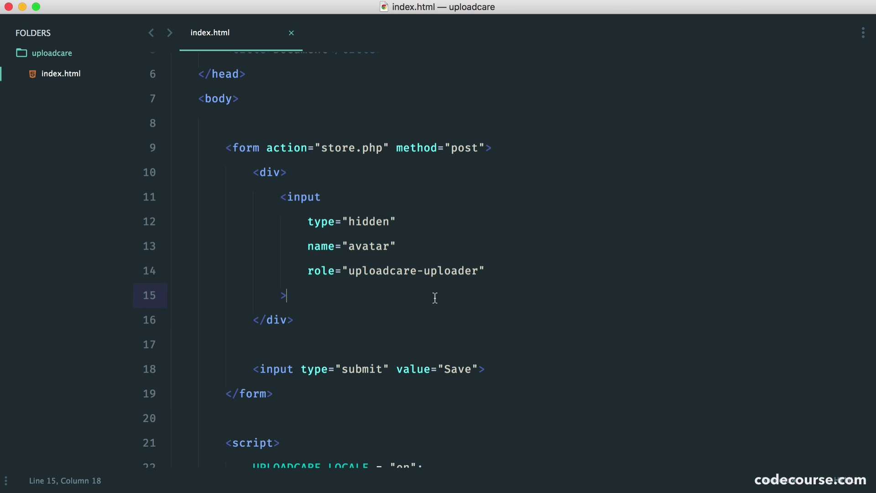
{"action": "key", "text": "super+s"}
{"action": "left_click", "coordinate": [395, 320]}
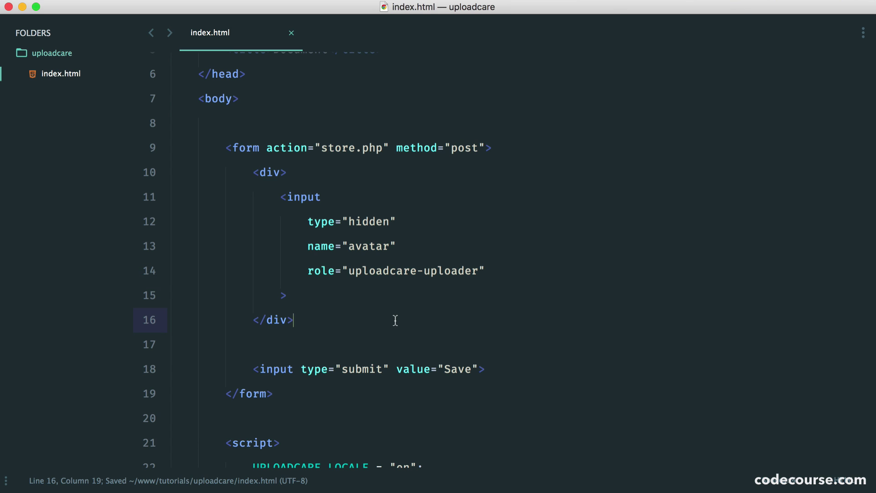
{"action": "scroll", "coordinate": [392, 299], "scroll_direction": "up", "scroll_amount": 1}
{"action": "left_click_drag", "start_coordinate": [321, 164], "coordinate": [376, 166]}
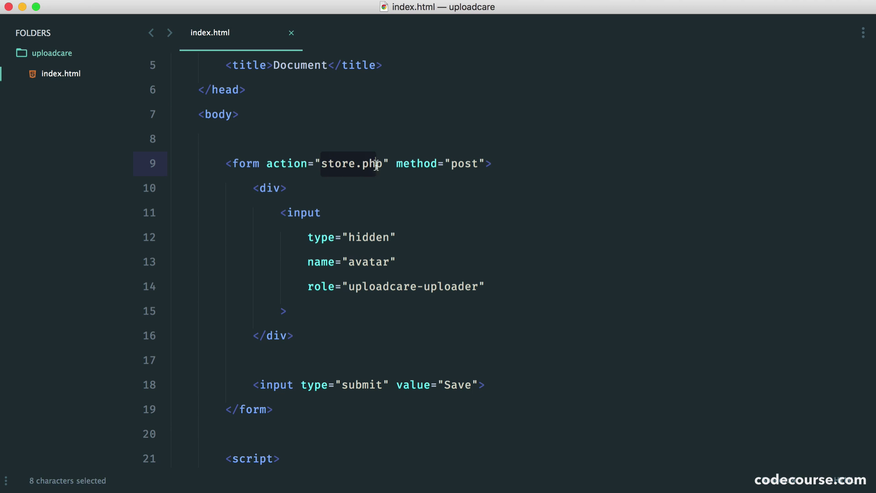
{"action": "left_click", "coordinate": [555, 165]}
{"action": "key", "text": "super+s"}
Create store.php in the uploadcare folder starting with the <?php opening tag.
{"action": "right_click", "coordinate": [47, 53]}
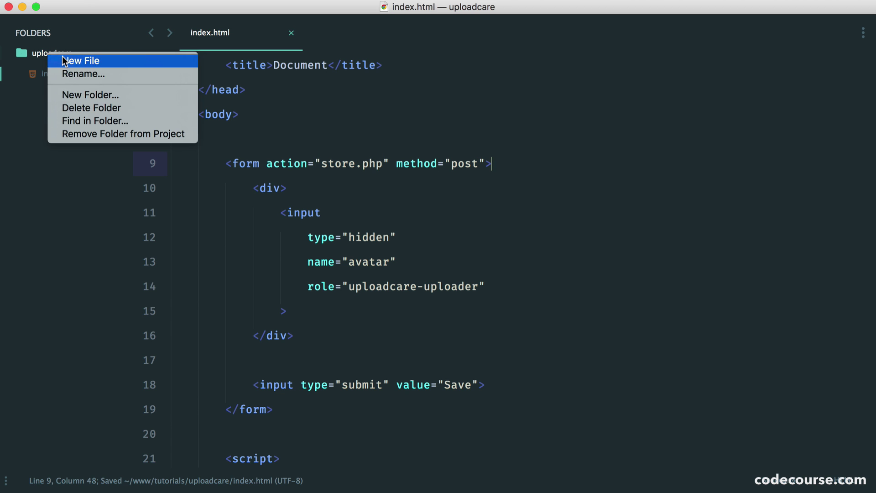
{"action": "left_click", "coordinate": [64, 61]}
{"action": "key", "text": "super+s"}
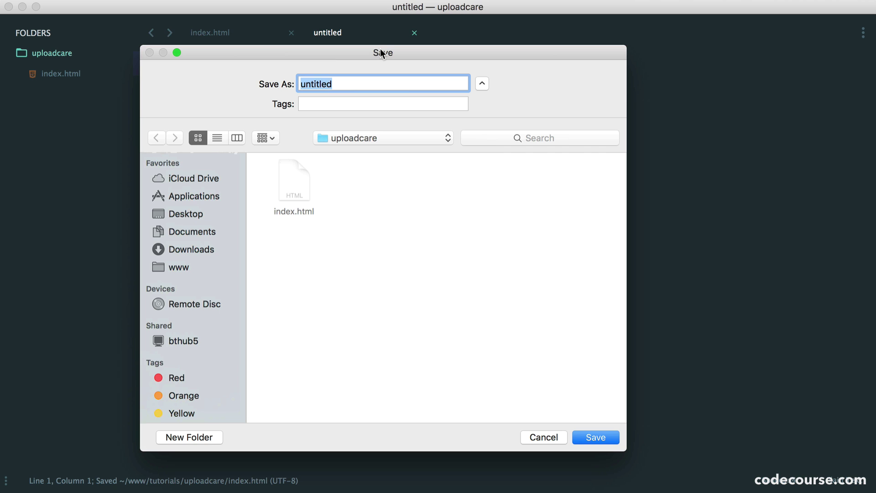
{"action": "type", "text": "store.php"}
{"action": "key", "text": "Return"}
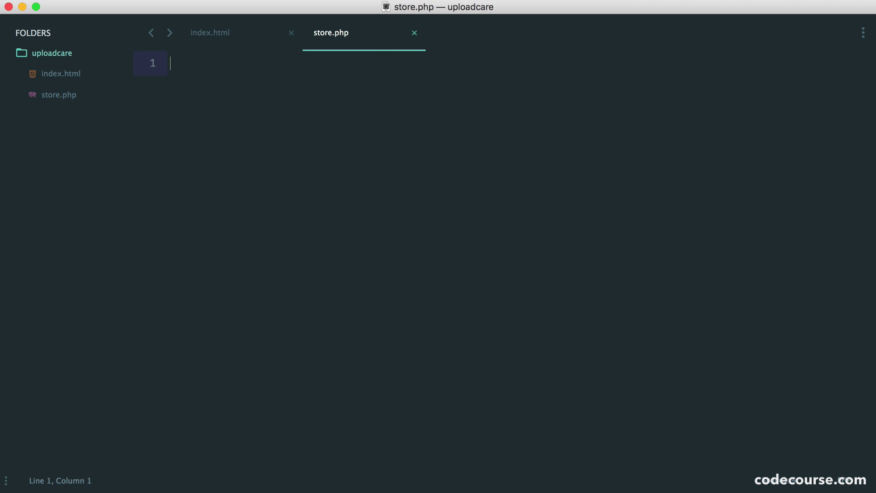
{"action": "type", "text": "<?php"}
{"action": "key", "text": "Return"}
{"action": "key", "text": "Return"}
{"action": "key", "text": "super+s"}
Add var_dump($_POST['avatar']); to store.php and save it.
{"action": "type", "text": "var"}
{"action": "key", "text": "Tab"}
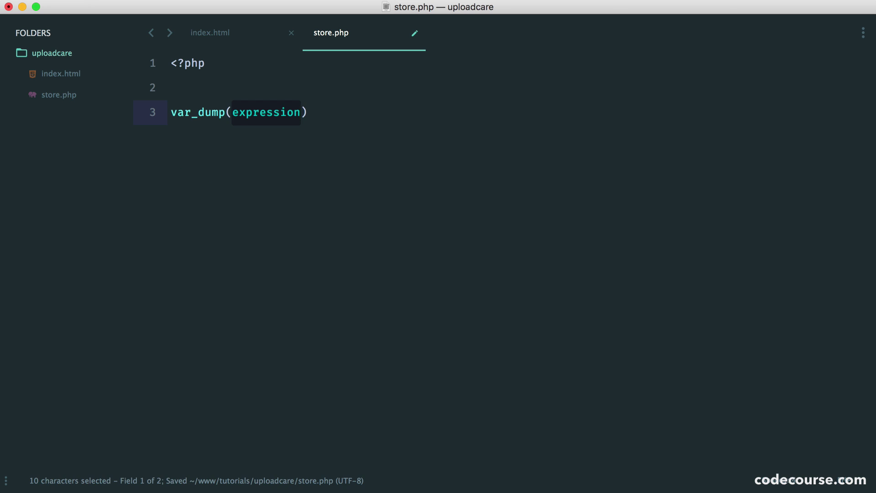
{"action": "type", "text": "$_POST["}
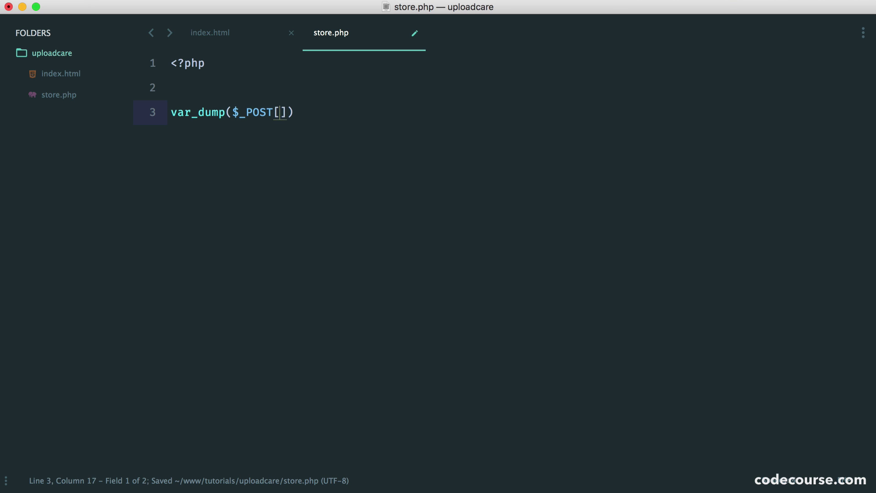
{"action": "key", "text": "Tab"}
{"action": "type", "text": ";"}
{"action": "key", "text": "Left"}
{"action": "key", "text": "Left"}
{"action": "key", "text": "Left"}
{"action": "type", "text": "'avat"}
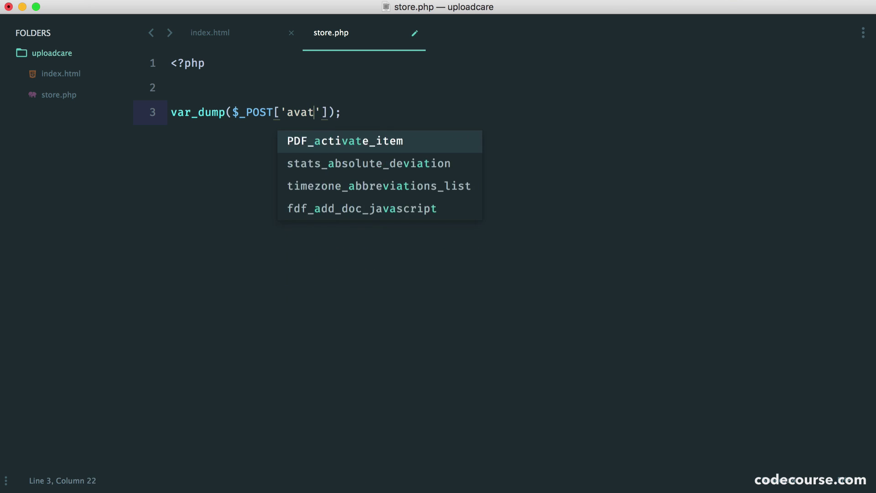
{"action": "type", "text": "ar"}
{"action": "key", "text": "super+Right"}
{"action": "key", "text": "Return"}
{"action": "key", "text": "super+s"}
{"action": "key", "text": "super+Tab"}
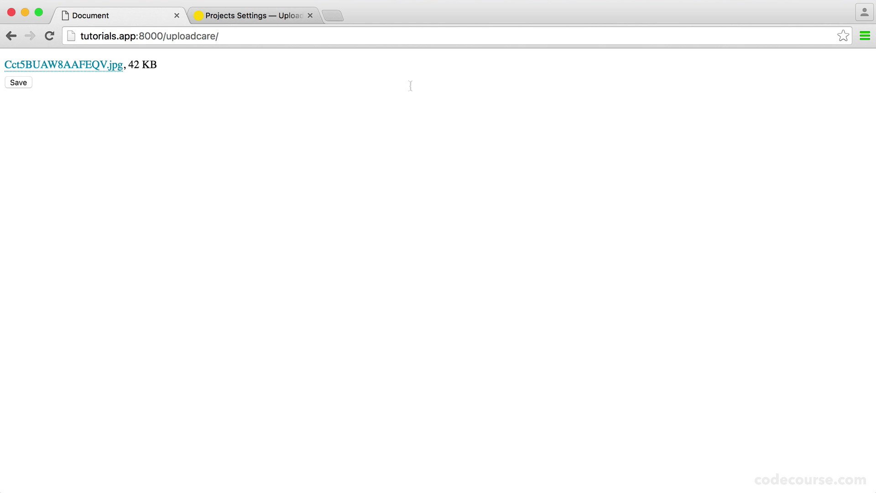
Submit the form and highlight the dumped ucarecdn URL and its unique file id.
{"action": "left_click", "coordinate": [22, 83]}
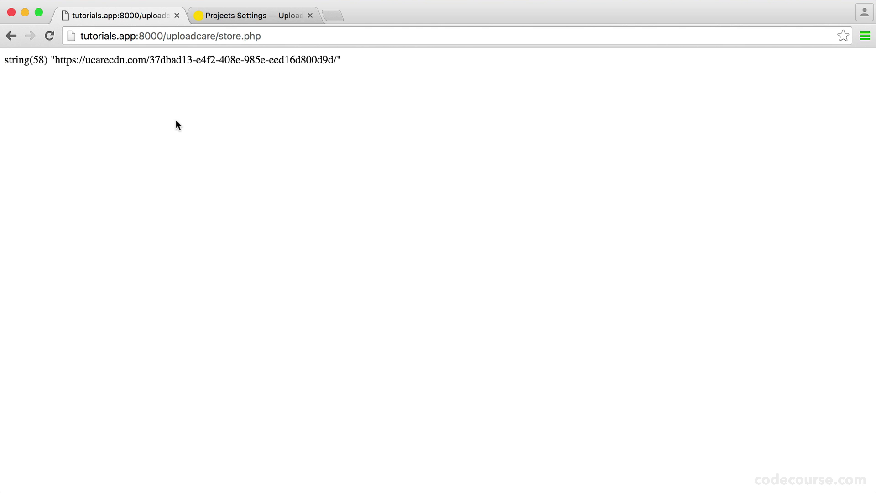
{"action": "left_click_drag", "start_coordinate": [54, 61], "coordinate": [337, 62]}
{"action": "left_click", "coordinate": [366, 163]}
{"action": "left_click_drag", "start_coordinate": [149, 60], "coordinate": [355, 61]}
{"action": "left_click", "coordinate": [232, 77]}
Open the ucarecdn URL in a new tab to view the uploaded cat image.
{"action": "left_click_drag", "start_coordinate": [57, 61], "coordinate": [380, 1]}
{"action": "key", "text": "super+c"}
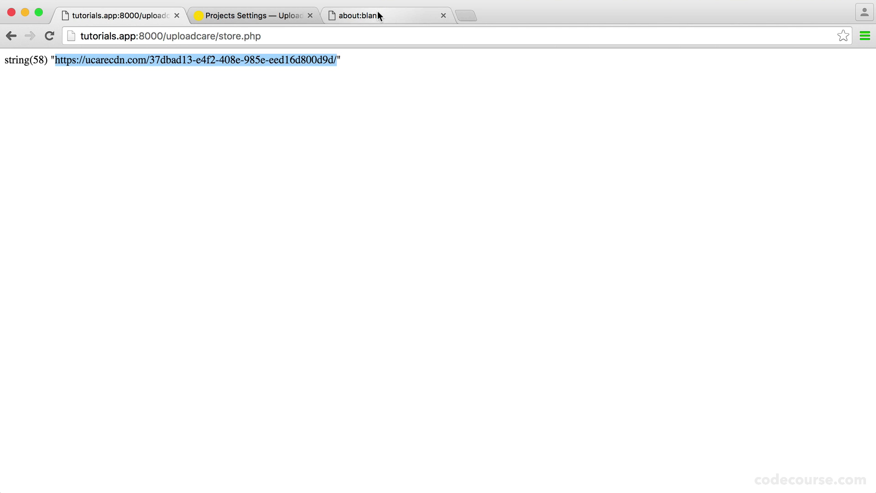
{"action": "left_click", "coordinate": [377, 14]}
{"action": "left_click", "coordinate": [314, 35]}
{"action": "key", "text": "super+v"}
{"action": "key", "text": "Return"}
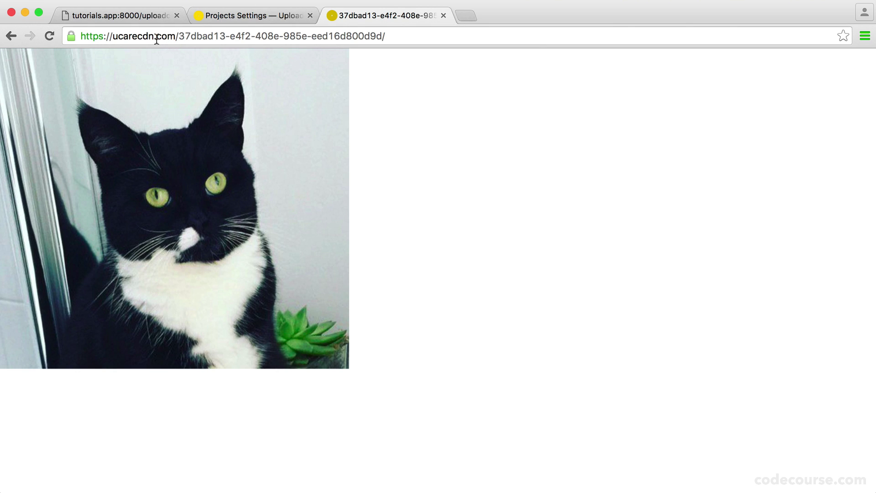
Highlight and inspect the image's ucarecdn address in the address bar.
{"action": "left_click_drag", "start_coordinate": [82, 36], "coordinate": [432, 37]}
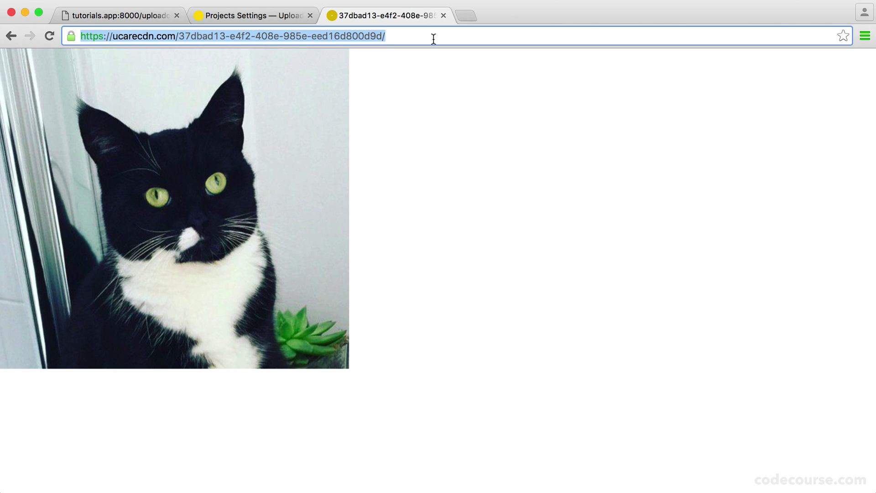
{"action": "left_click", "coordinate": [457, 157]}
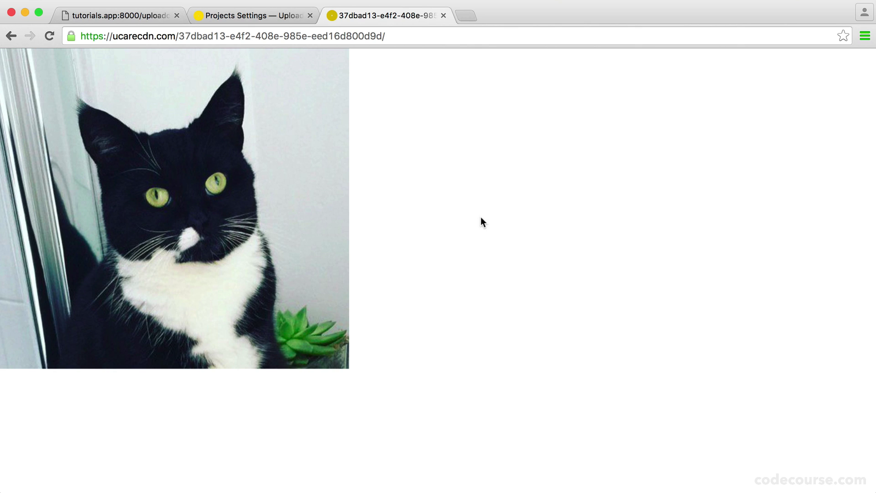
{"action": "left_click", "coordinate": [424, 36]}
{"action": "left_click", "coordinate": [447, 69]}
{"action": "left_click", "coordinate": [398, 39]}
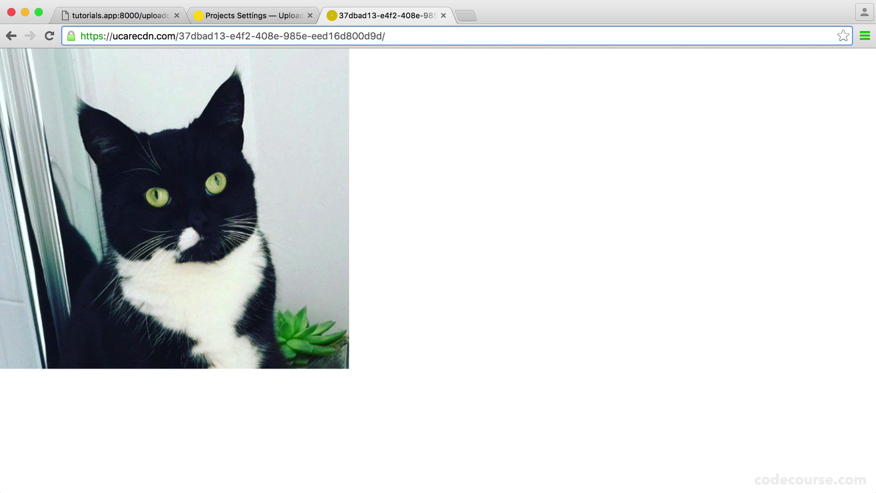
{"action": "left_click", "coordinate": [553, 228]}
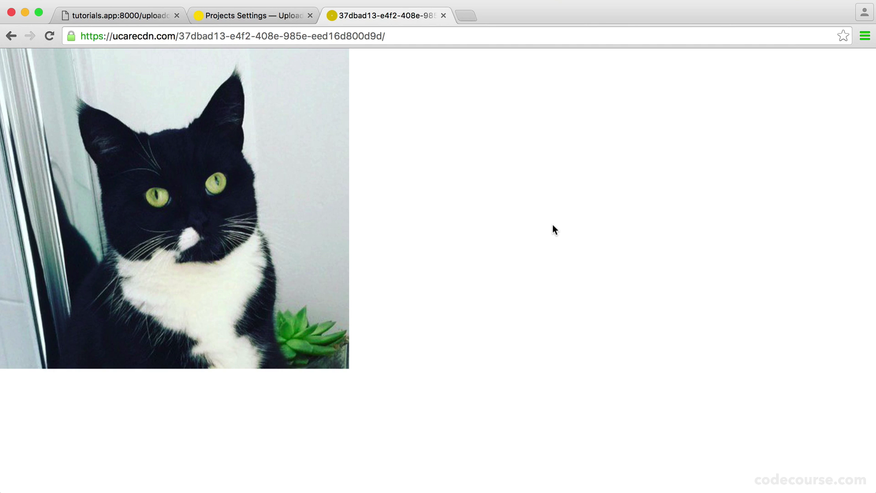
Reload the store.php result in the first tab, then go back to the upload form.
{"action": "left_click", "coordinate": [116, 15]}
{"action": "left_click", "coordinate": [157, 139]}
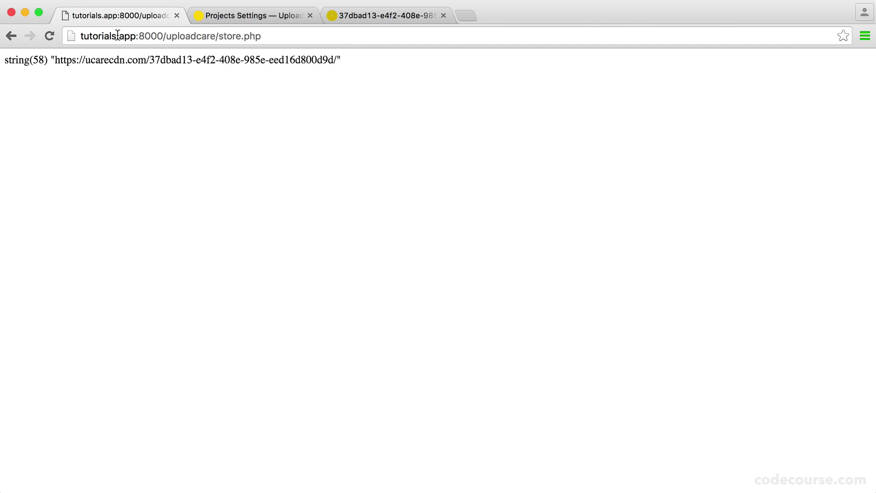
{"action": "left_click", "coordinate": [92, 35]}
{"action": "key", "text": "Return"}
{"action": "key", "text": "super+bracketleft"}
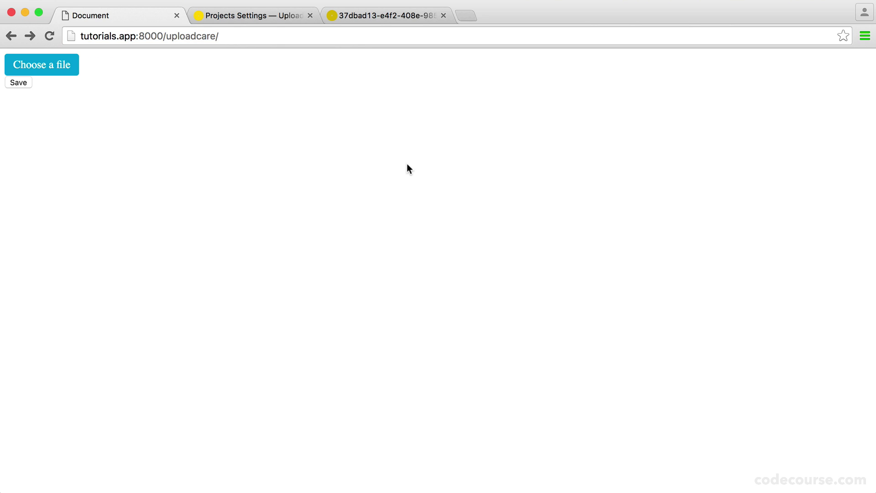
Drop an image onto the uploader, then reload the page to empty it.
{"action": "left_click_drag", "start_coordinate": [309, 169], "coordinate": [70, 67]}
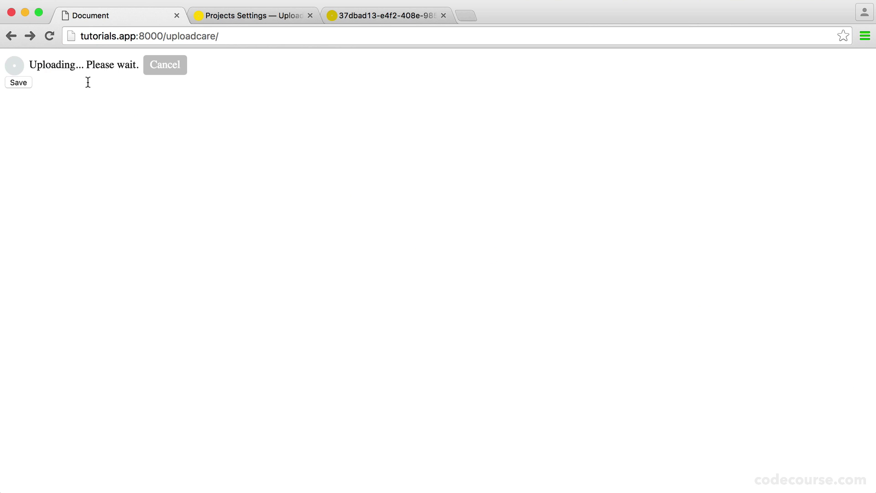
{"action": "left_click", "coordinate": [203, 37]}
{"action": "key", "text": "Return"}
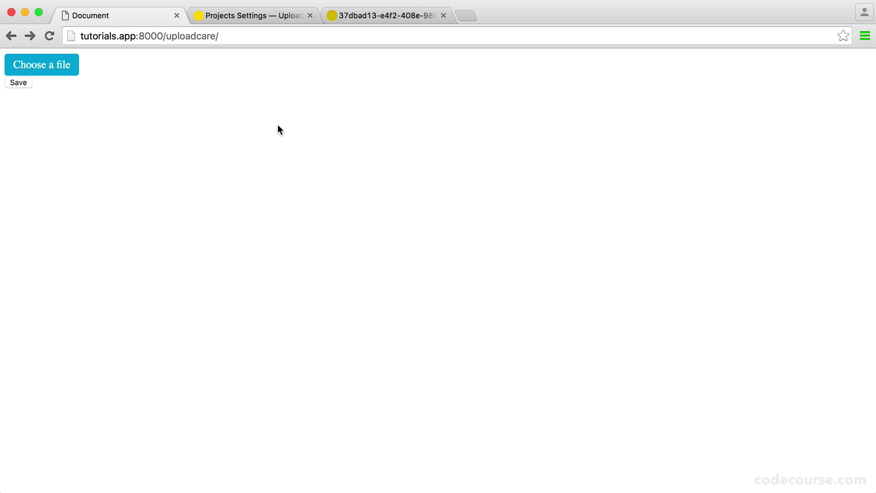